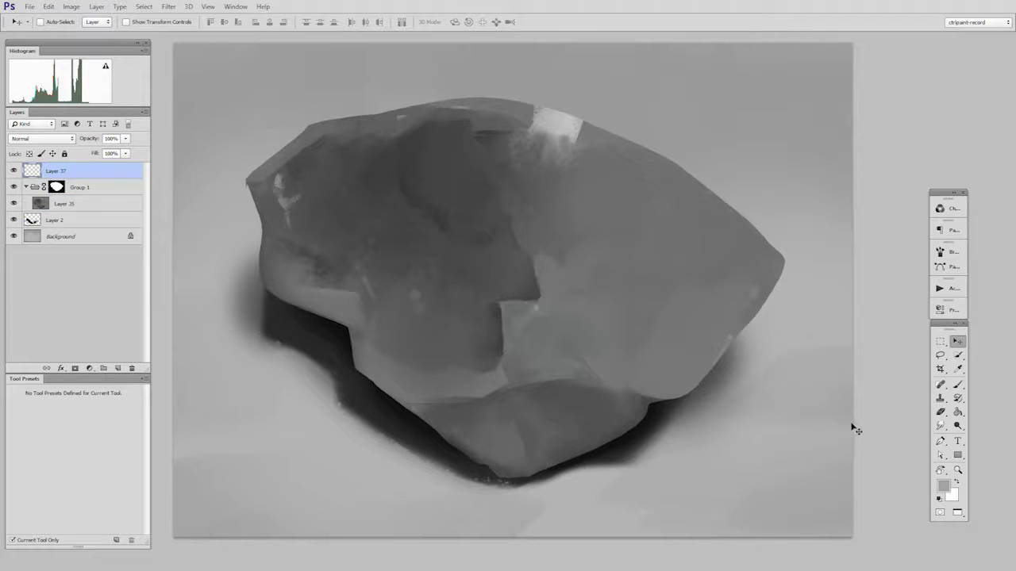
- Move the checkerboard on Layer 37 over the rock and try the Multiply blending mode on it
left_click_drag(852, 425, 506, 373)
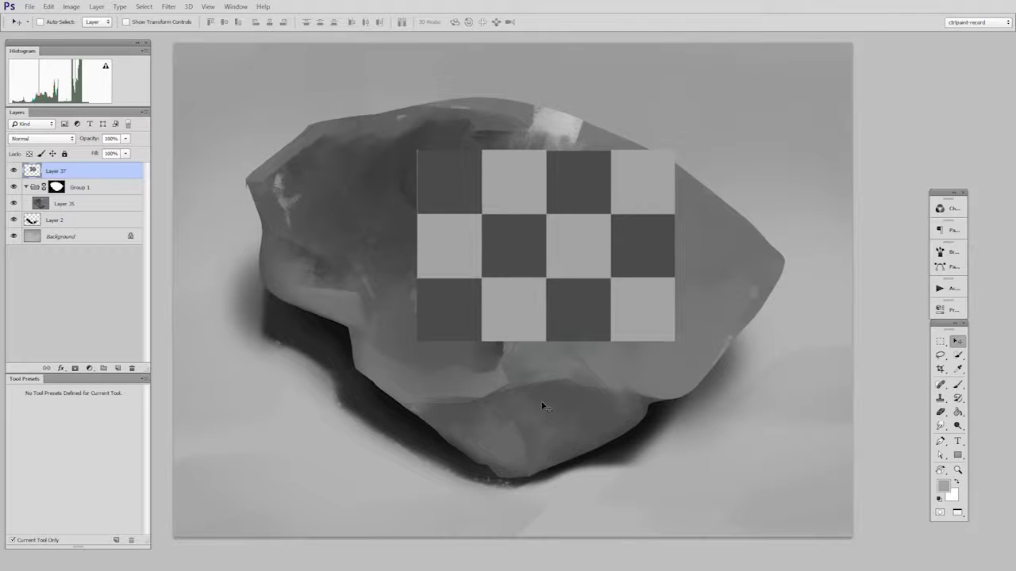
left_click_drag(556, 352, 563, 362)
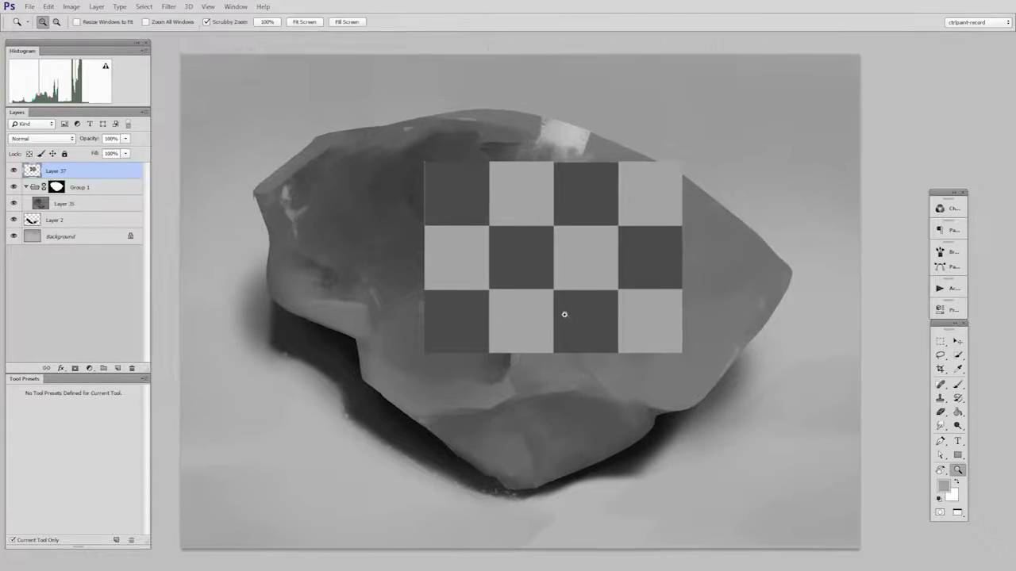
left_click_drag(564, 315, 596, 375)
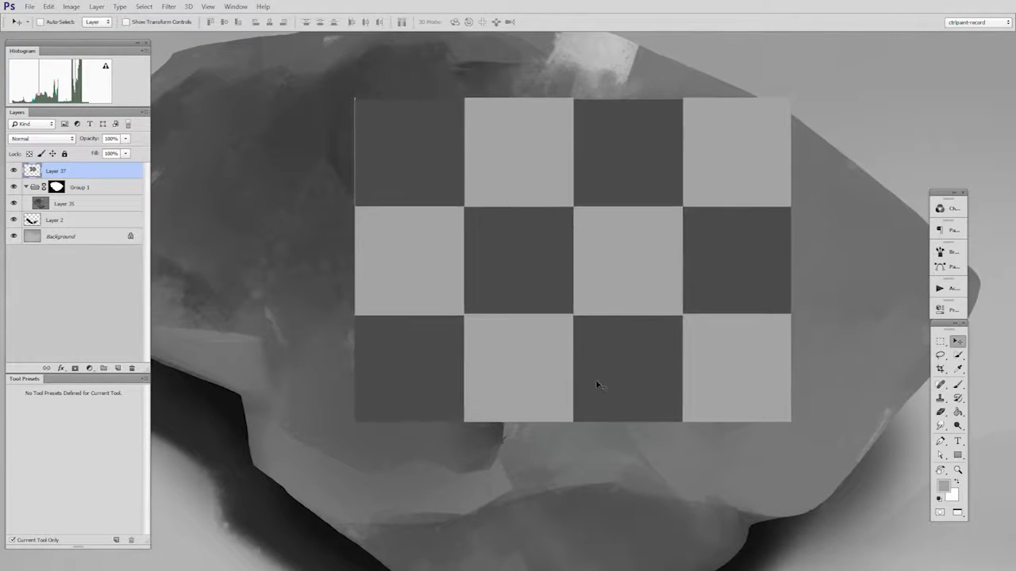
left_click(58, 140)
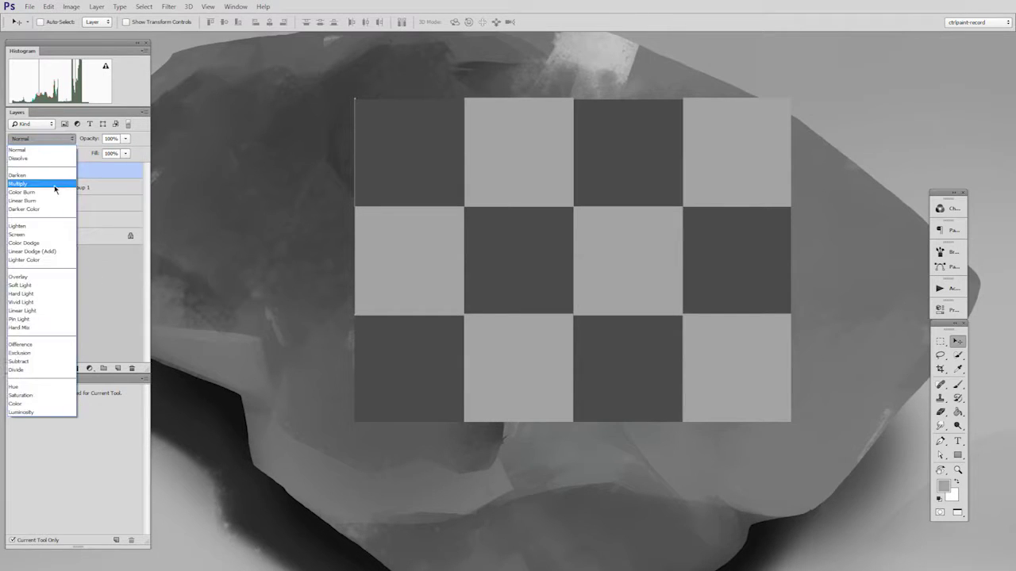
left_click(57, 185)
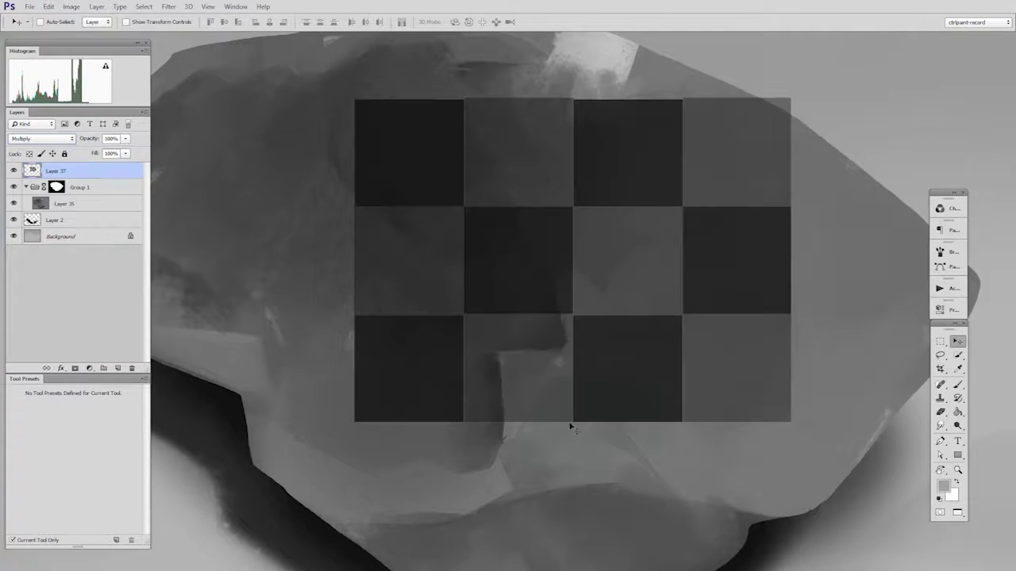
- Switch the checkerboard layer to Overlay and shift it around over the rock's light and dark faces
left_click(62, 143)
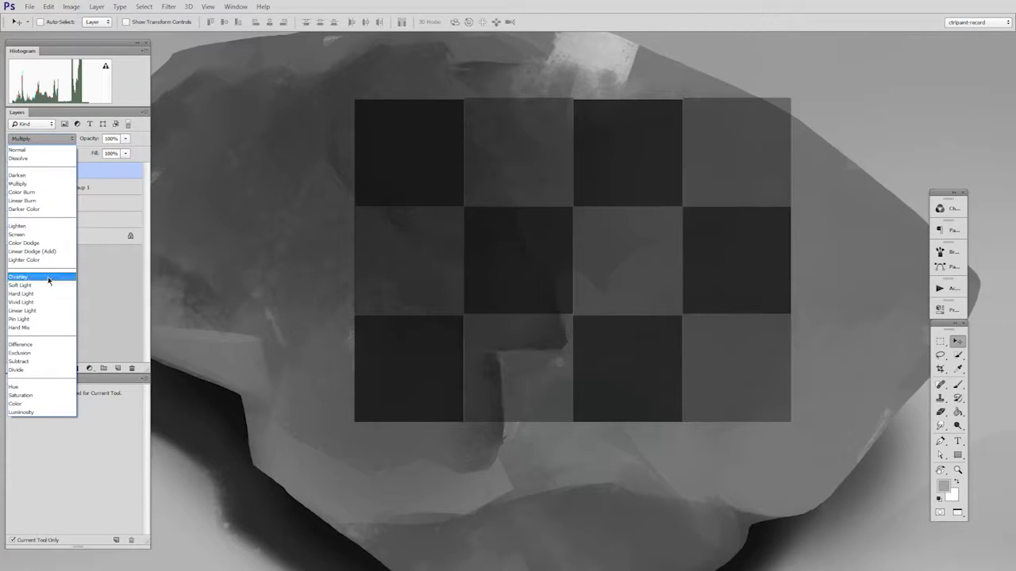
left_click(48, 279)
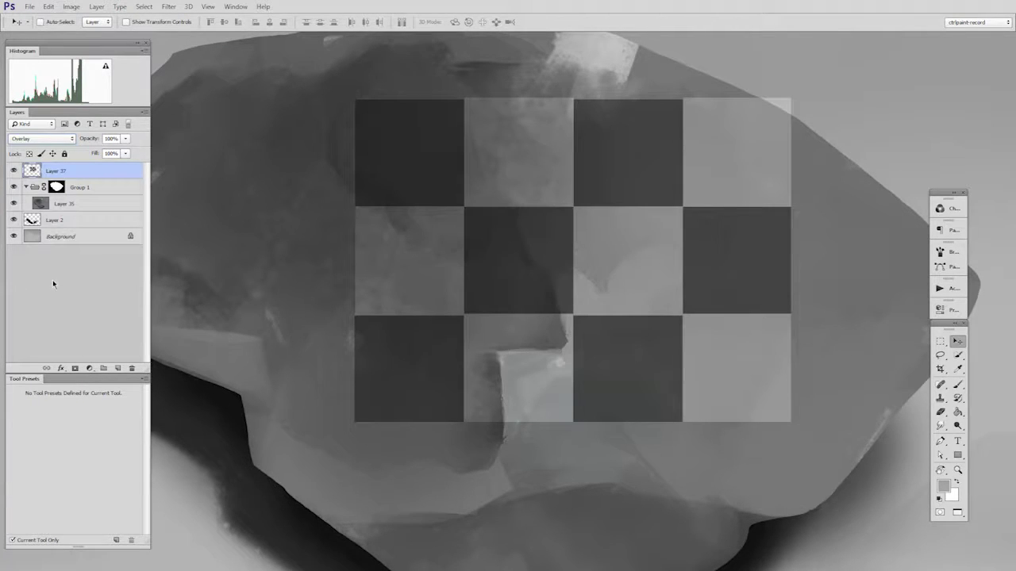
left_click_drag(739, 334, 768, 386)
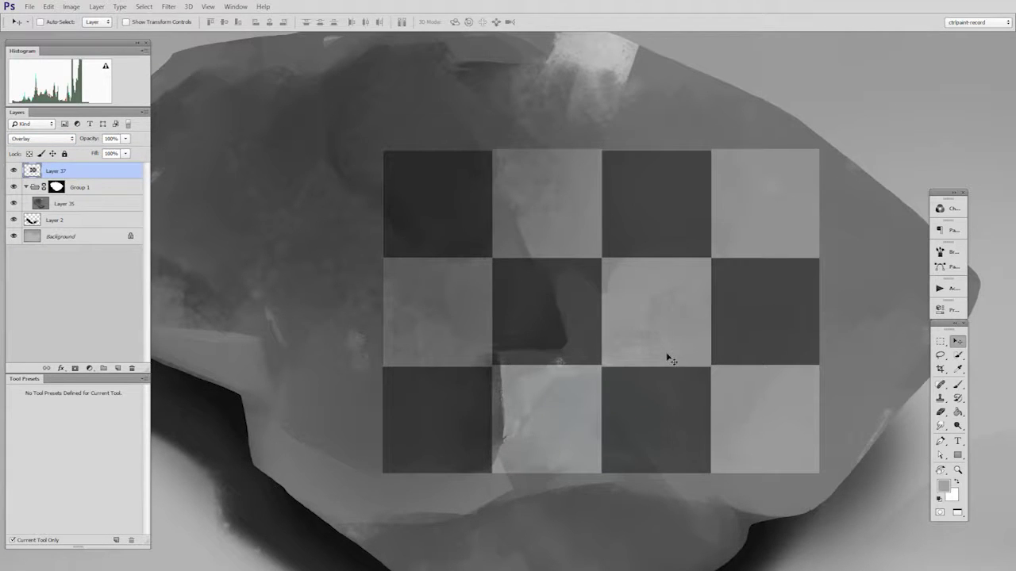
left_click_drag(778, 311, 785, 304)
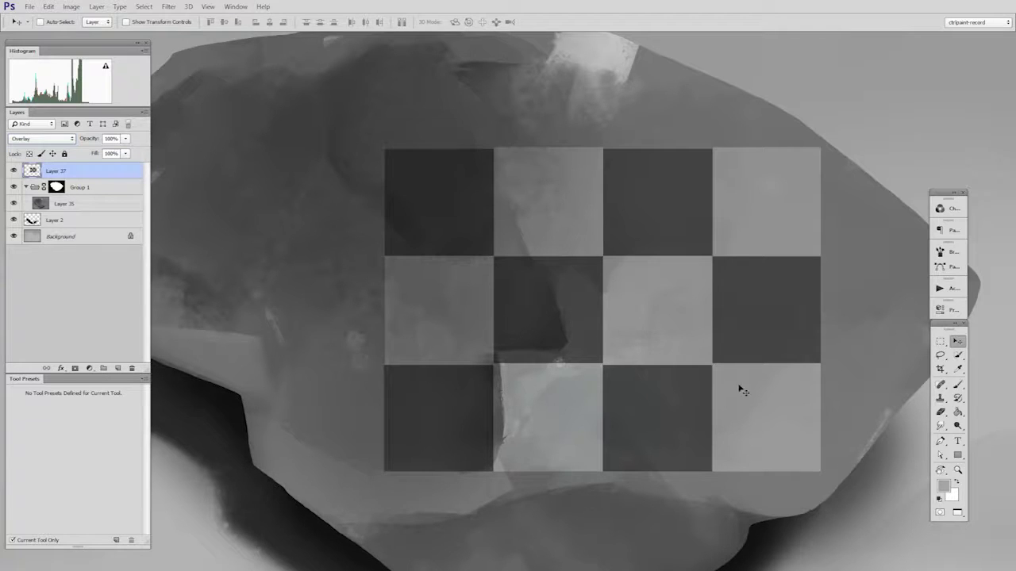
left_click_drag(739, 388, 686, 375)
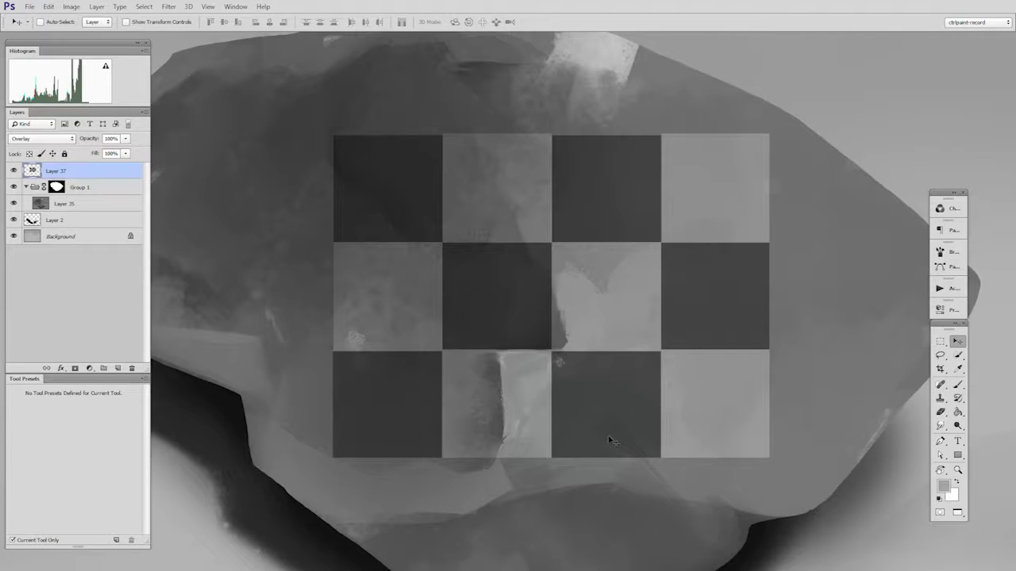
- Lower the checkerboard layer's opacity to 15% so the pattern only subtly tints the rock
left_click(124, 139)
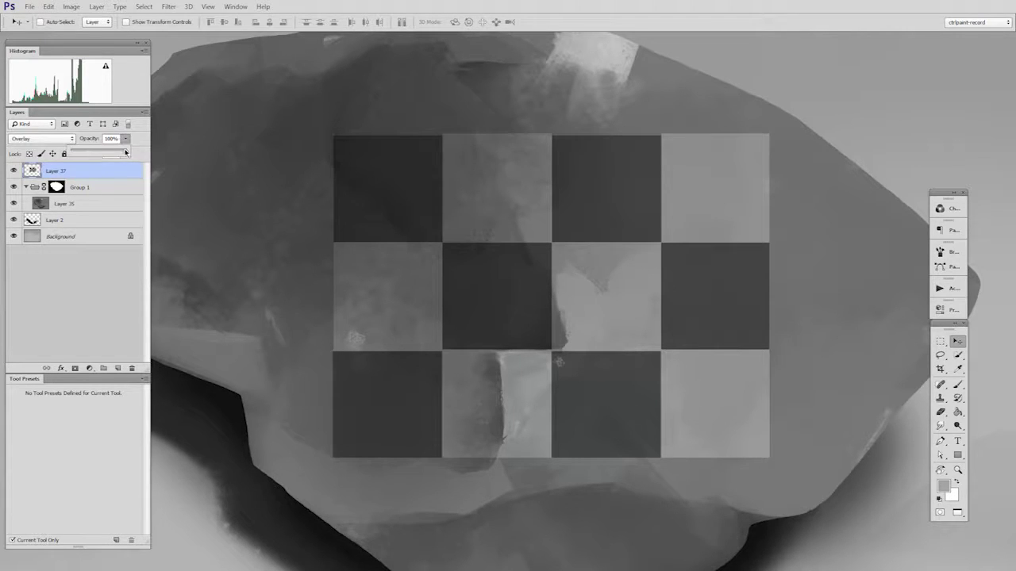
left_click_drag(77, 152, 76, 151)
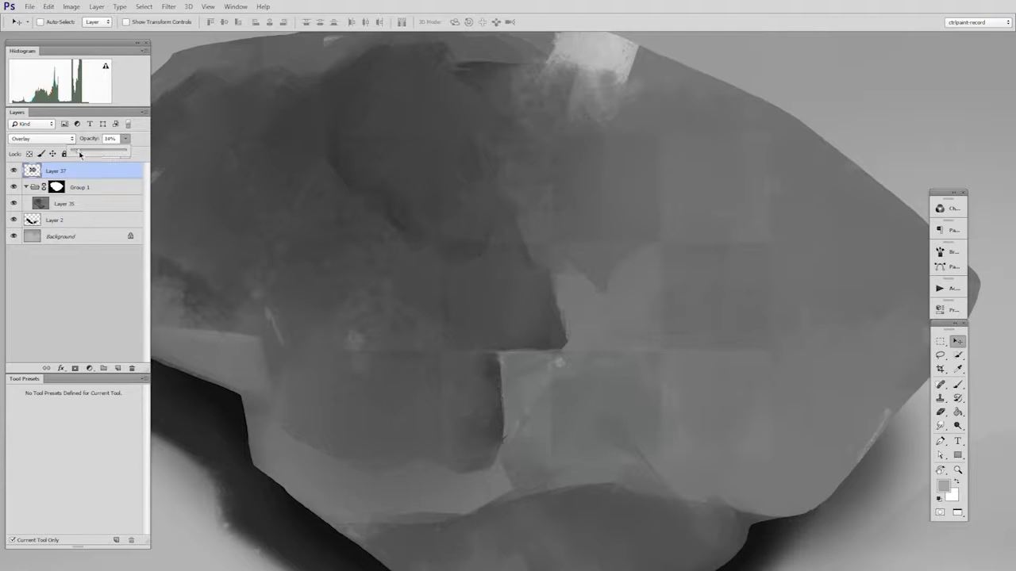
scroll(720, 395, "down", 3)
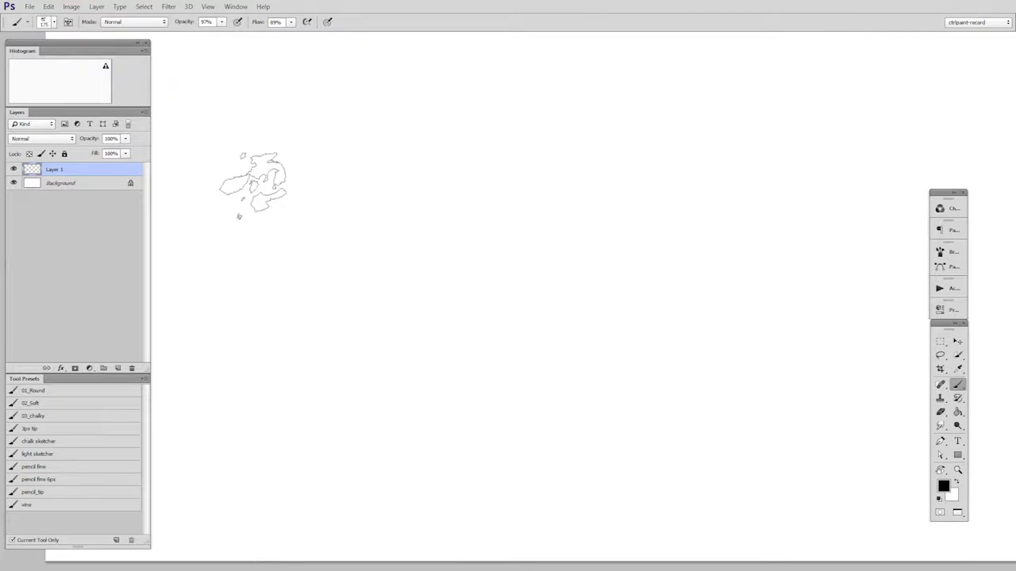
- Paint black test strokes with the textured brush in the blank document, and replace their layer with an empty one
mouse_move(238, 218)
left_mouse_down()
mouse_move(328, 231)
mouse_move(390, 198)
mouse_move(521, 248)
mouse_move(725, 268)
mouse_move(714, 334)
left_mouse_up()
mouse_move(298, 338)
left_mouse_down()
mouse_move(365, 389)
mouse_move(500, 353)
mouse_move(611, 413)
mouse_move(745, 398)
left_mouse_up()
mouse_move(659, 151)
left_mouse_down()
mouse_move(762, 143)
mouse_move(841, 238)
mouse_move(834, 302)
left_mouse_up()
left_click_drag(624, 234, 537, 227)
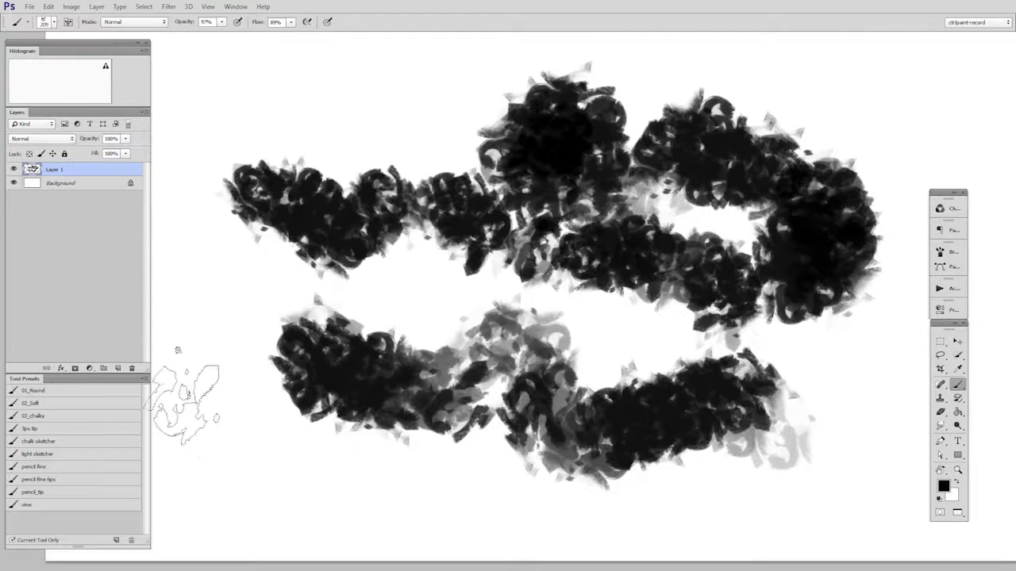
left_click(131, 368)
left_click(118, 368)
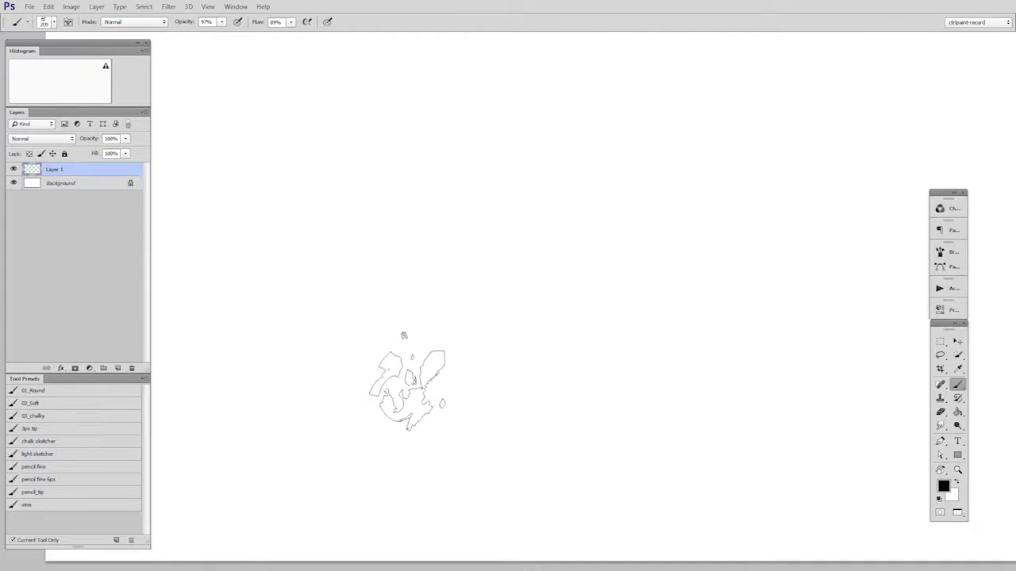
- Enable Color Dynamics for the textured brush and change the foreground colour to a mid grey
left_click(944, 254)
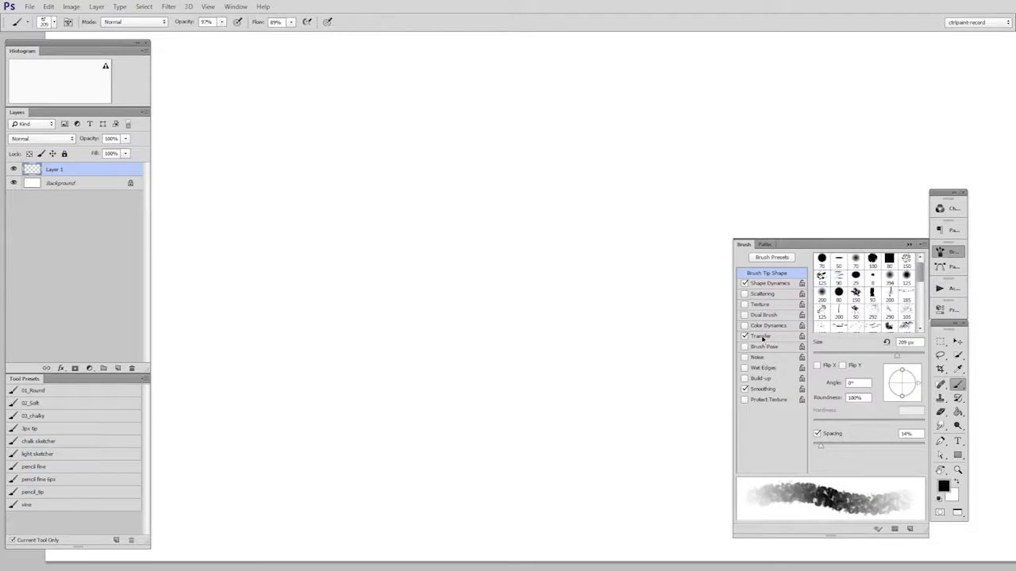
left_click(770, 325)
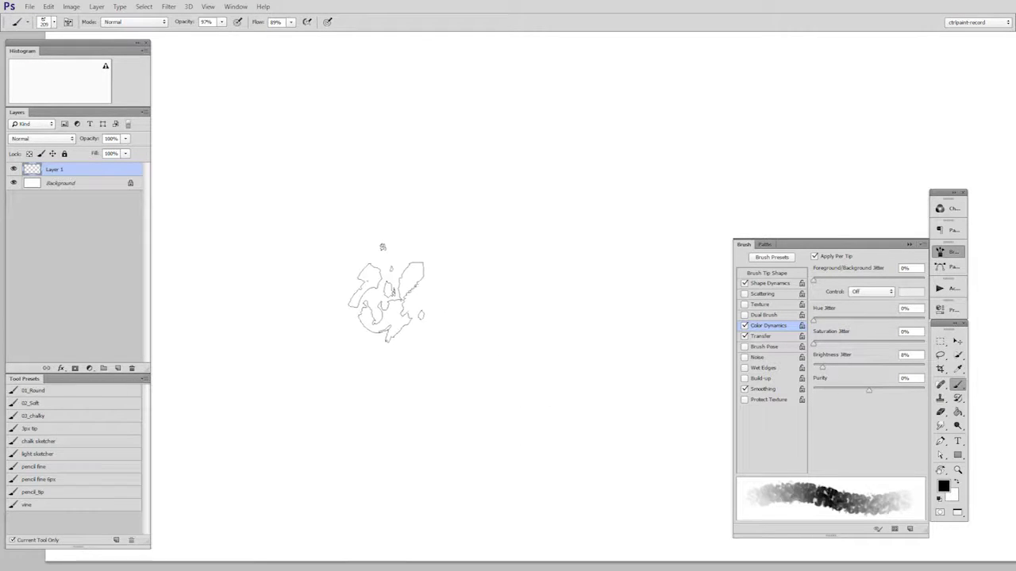
left_click_drag(392, 293, 413, 293)
key("n")
left_click_drag(689, 216, 687, 227)
left_click(929, 147)
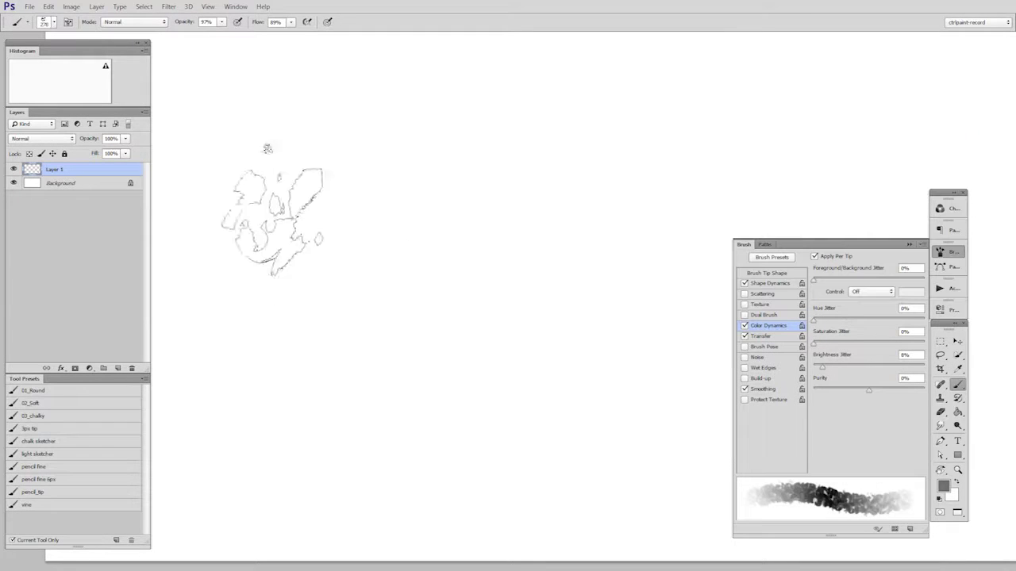
- Paint overlapping grey test strokes on Layer 1, comparing different amounts of brightness jitter
mouse_move(273, 195)
left_mouse_down()
mouse_move(465, 262)
mouse_move(469, 480)
mouse_move(556, 159)
mouse_move(627, 214)
left_mouse_up()
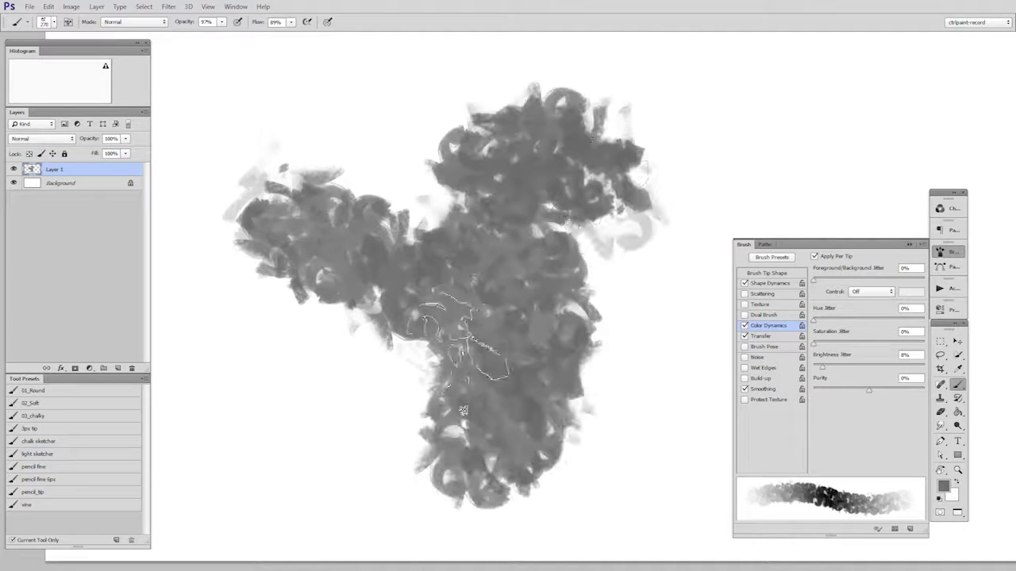
mouse_move(295, 341)
left_mouse_down()
mouse_move(385, 513)
mouse_move(415, 103)
mouse_move(675, 301)
mouse_move(611, 381)
left_mouse_up()
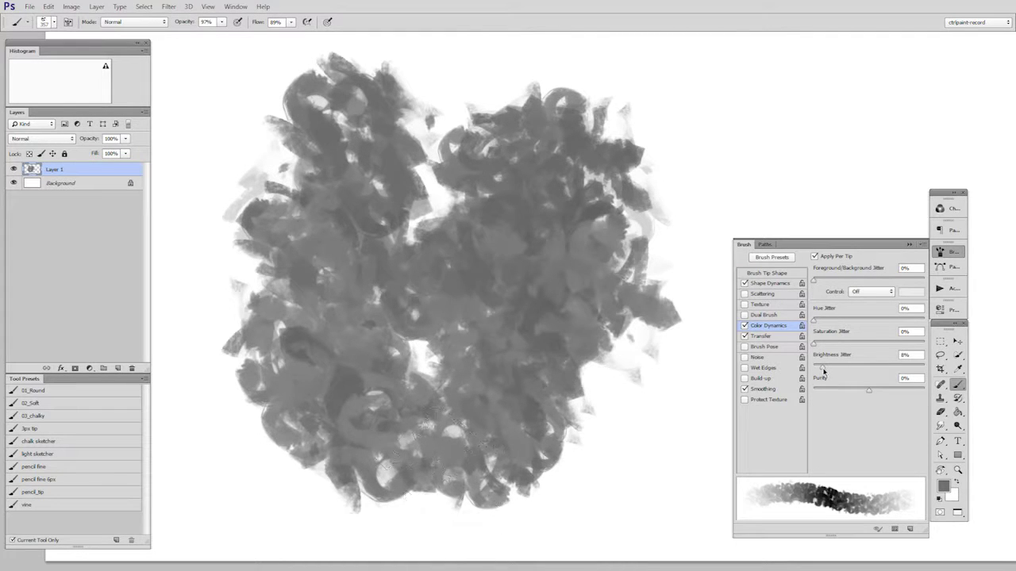
mouse_move(340, 181)
left_mouse_down()
mouse_move(419, 341)
mouse_move(548, 234)
mouse_move(341, 322)
mouse_move(335, 349)
left_mouse_up()
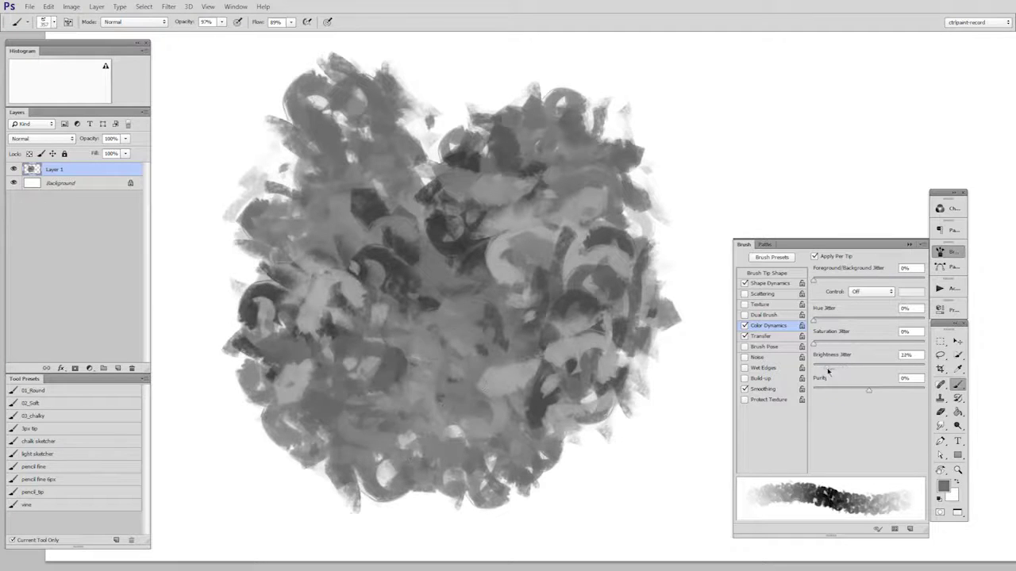
mouse_move(457, 246)
left_mouse_down()
mouse_move(496, 248)
mouse_move(460, 358)
mouse_move(468, 171)
mouse_move(591, 238)
left_mouse_up()
mouse_move(393, 345)
left_mouse_down()
mouse_move(362, 408)
mouse_move(503, 147)
mouse_move(578, 374)
mouse_move(437, 282)
mouse_move(619, 397)
mouse_move(273, 216)
mouse_move(624, 227)
mouse_move(489, 258)
mouse_move(397, 336)
mouse_move(476, 266)
mouse_move(588, 381)
mouse_move(670, 222)
mouse_move(685, 255)
left_mouse_up()
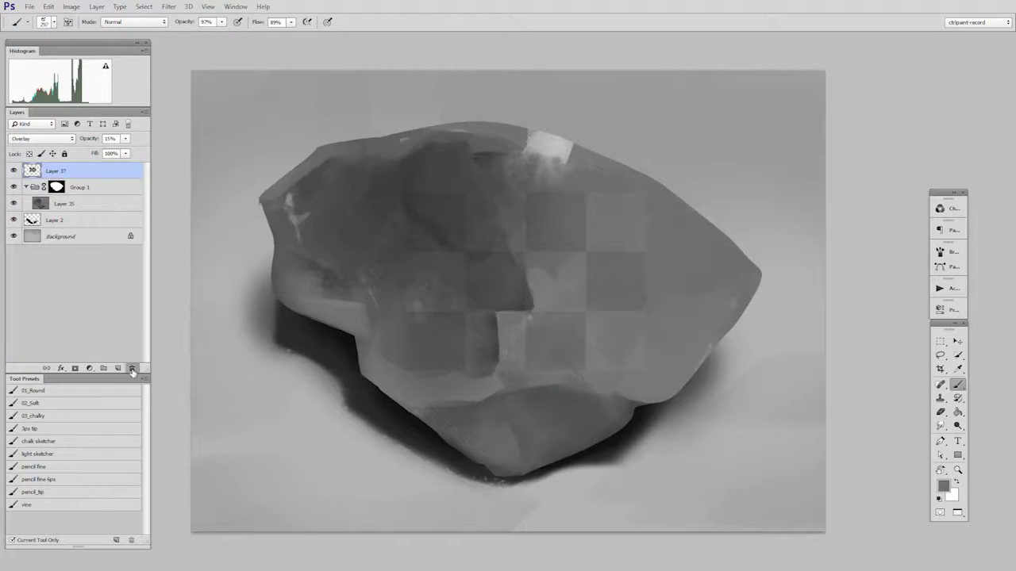
- Delete the checkerboard layer from the rock painting and place the empty Layer 36 above Group 1 in Overlay mode
left_click(133, 370)
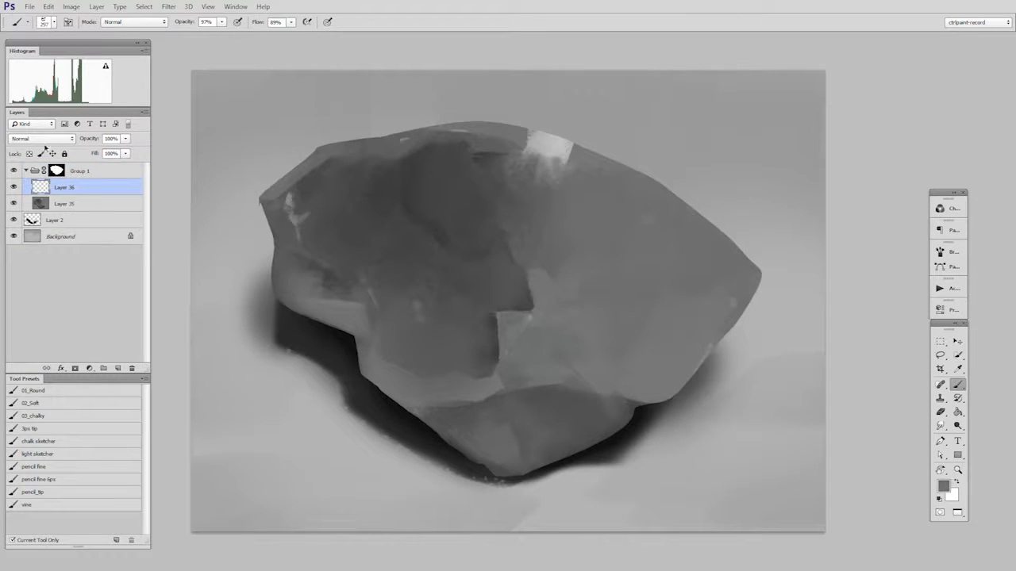
left_click_drag(42, 162, 70, 167)
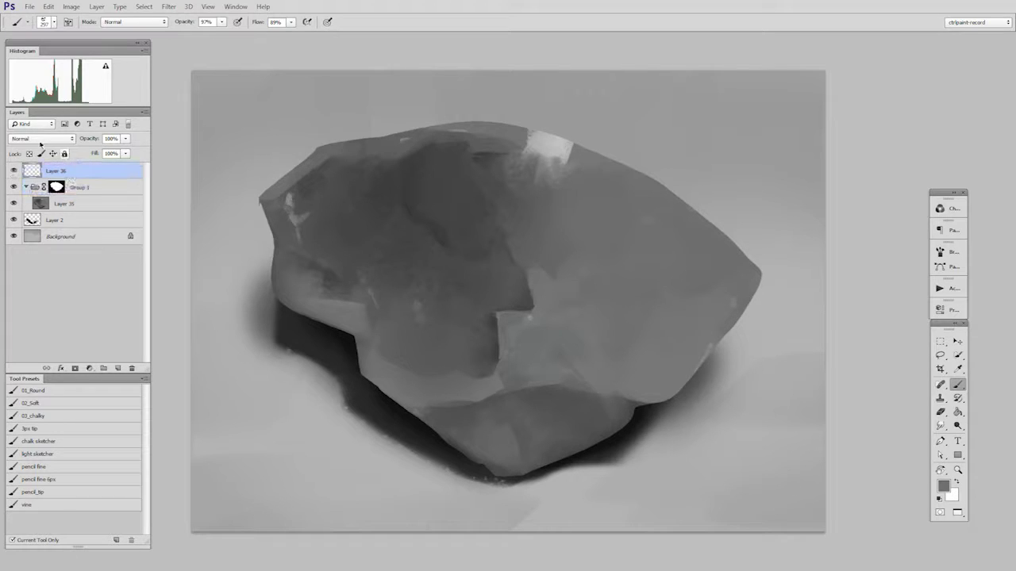
left_click(41, 138)
left_click(46, 280)
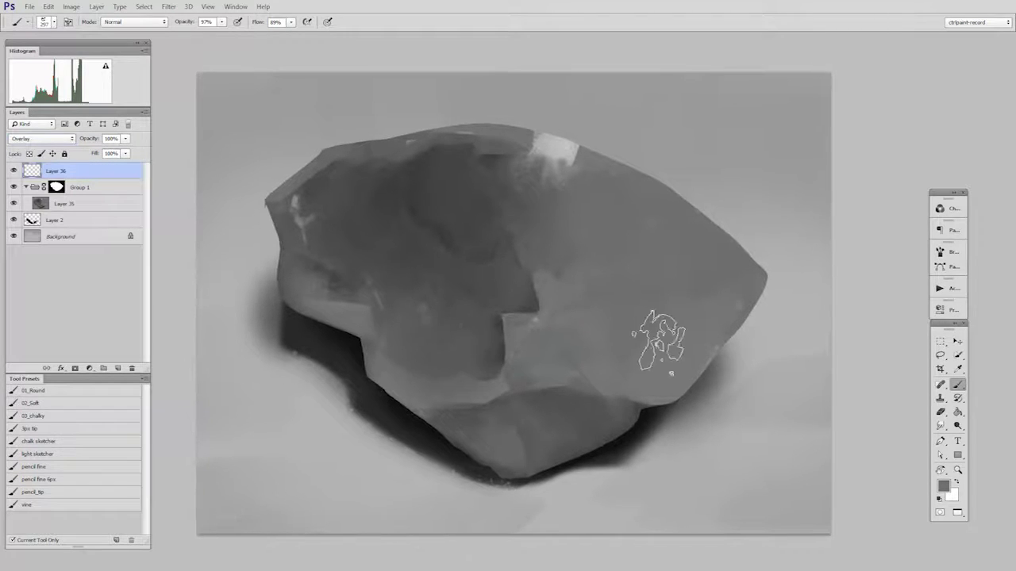
- Enlarge the textured brush and paint mottled grey texture over the rock's upper right face and past its edge
left_click_drag(645, 312, 680, 315)
key("bracketright")
left_click_drag(671, 214, 650, 336)
mouse_move(635, 139)
left_mouse_down()
mouse_move(619, 243)
mouse_move(715, 302)
mouse_move(690, 305)
mouse_move(595, 222)
mouse_move(739, 373)
mouse_move(571, 301)
mouse_move(515, 373)
left_mouse_up()
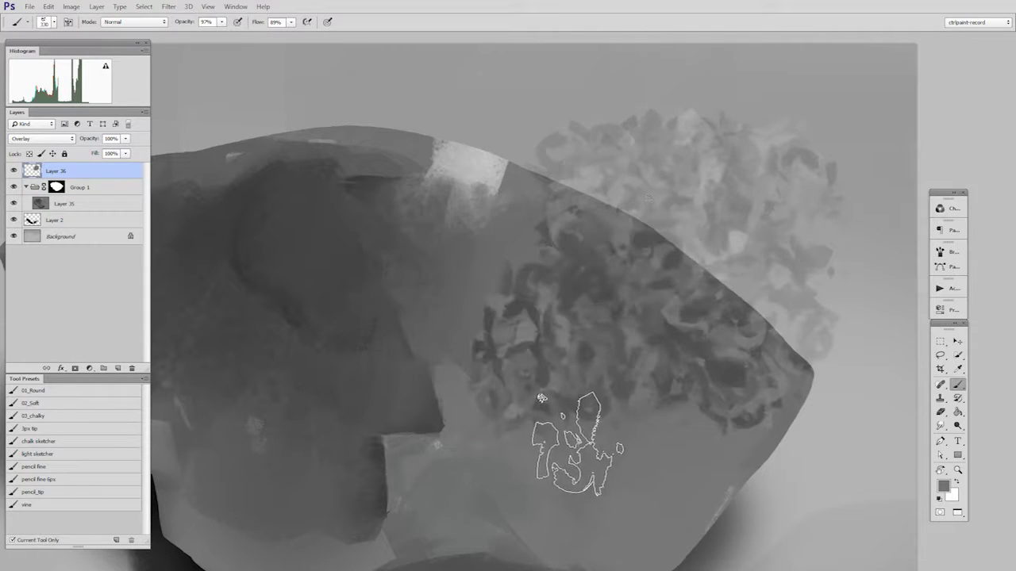
left_click_drag(651, 266, 698, 274)
mouse_move(691, 238)
left_mouse_down()
mouse_move(591, 274)
mouse_move(678, 286)
mouse_move(734, 325)
mouse_move(560, 357)
left_mouse_up()
mouse_move(587, 238)
left_mouse_down()
mouse_move(648, 322)
mouse_move(550, 301)
mouse_move(646, 352)
mouse_move(699, 238)
mouse_move(670, 268)
mouse_move(618, 379)
left_mouse_up()
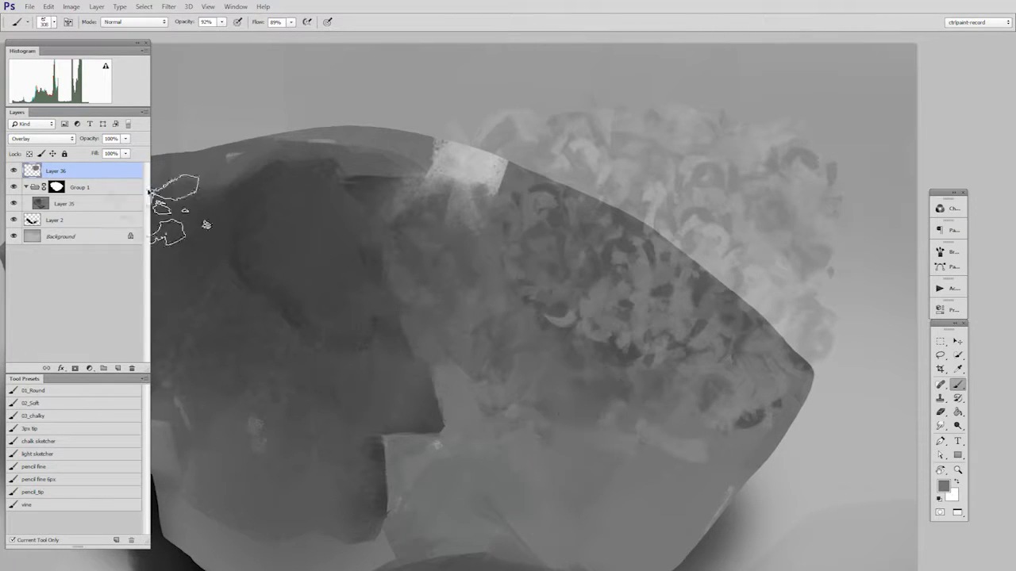
- Reduce the texture layer's opacity to 32% and move the painted texture down onto the rock's lower right face
left_click(124, 139)
left_click_drag(83, 152, 81, 151)
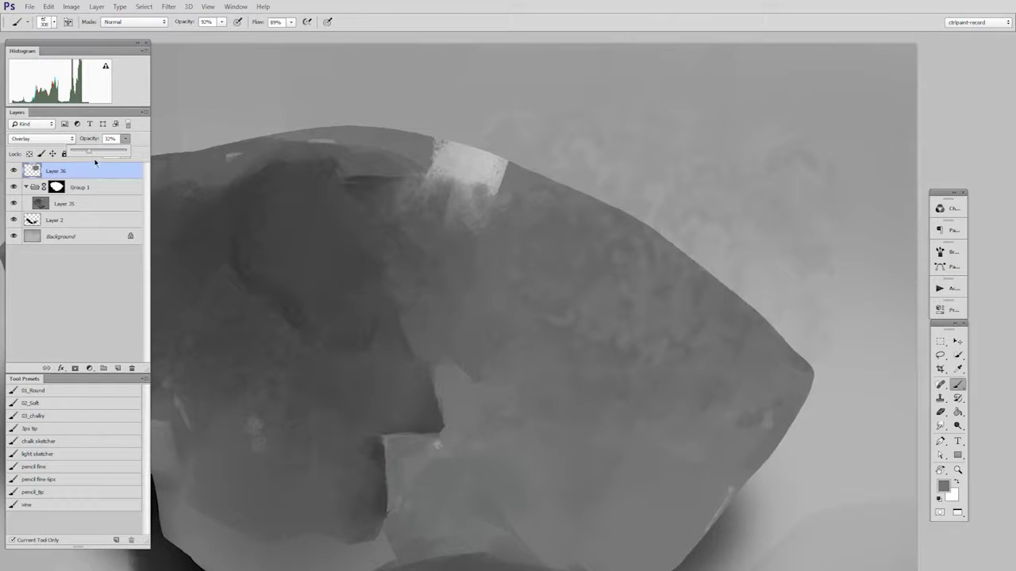
left_click_drag(529, 458, 605, 362)
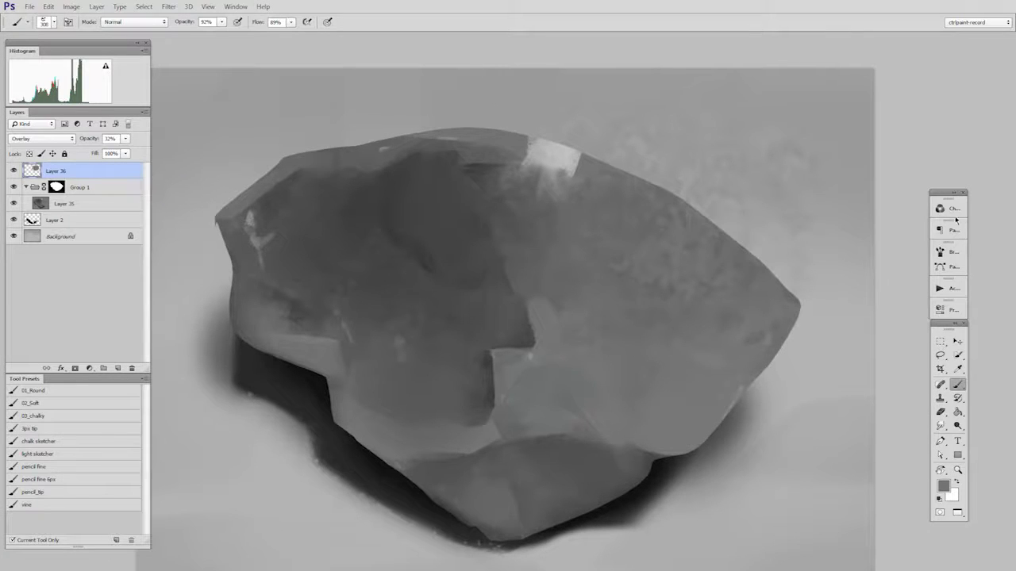
left_click(958, 343)
left_click_drag(744, 286, 638, 449)
- Paint more mottled texture over the rest of the rock's right face, varying the brush size
key("b")
key("bracketleft")
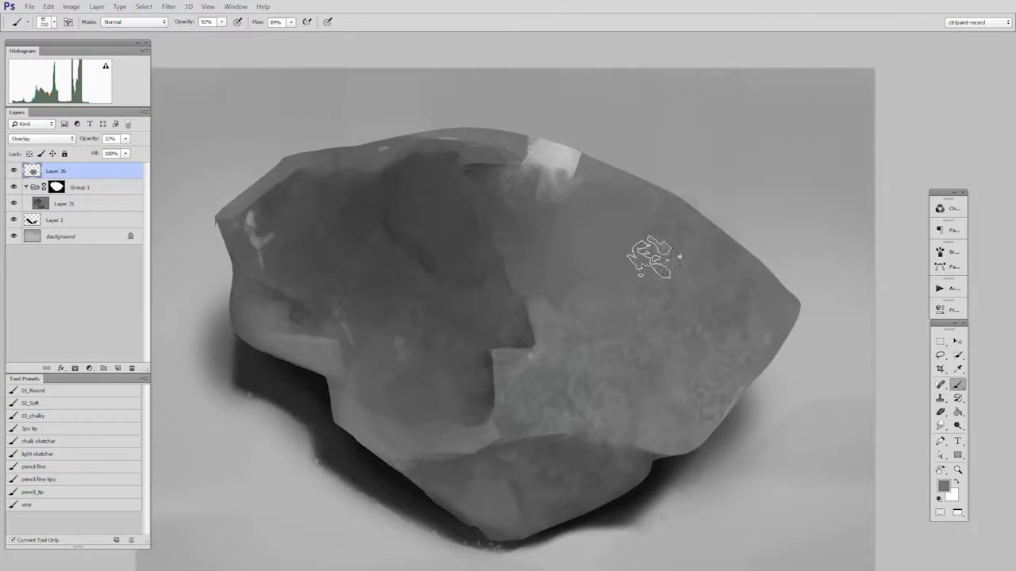
scroll(733, 333, "up", 2)
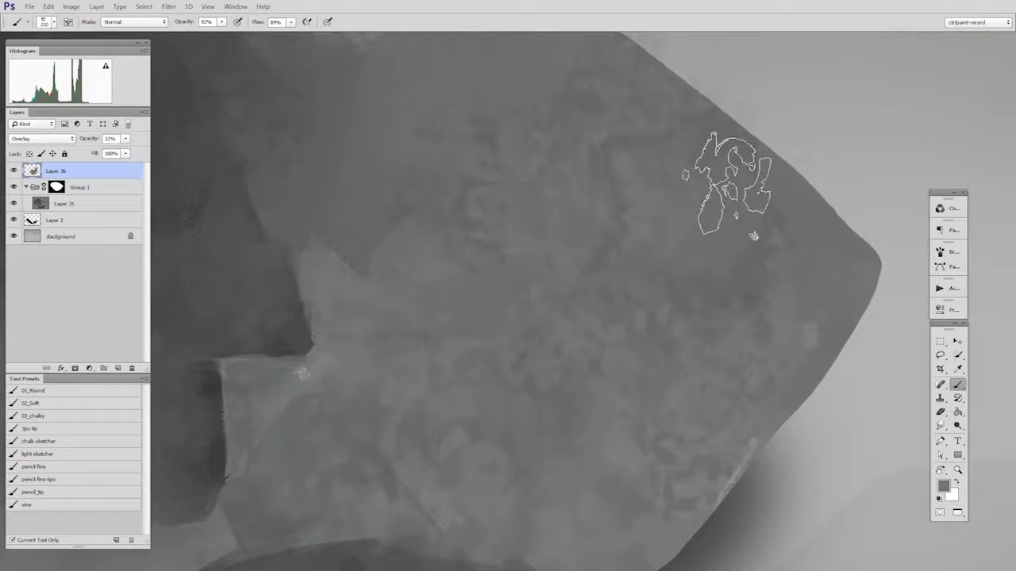
left_click_drag(637, 270, 708, 364)
key("bracketright")
key("bracketright")
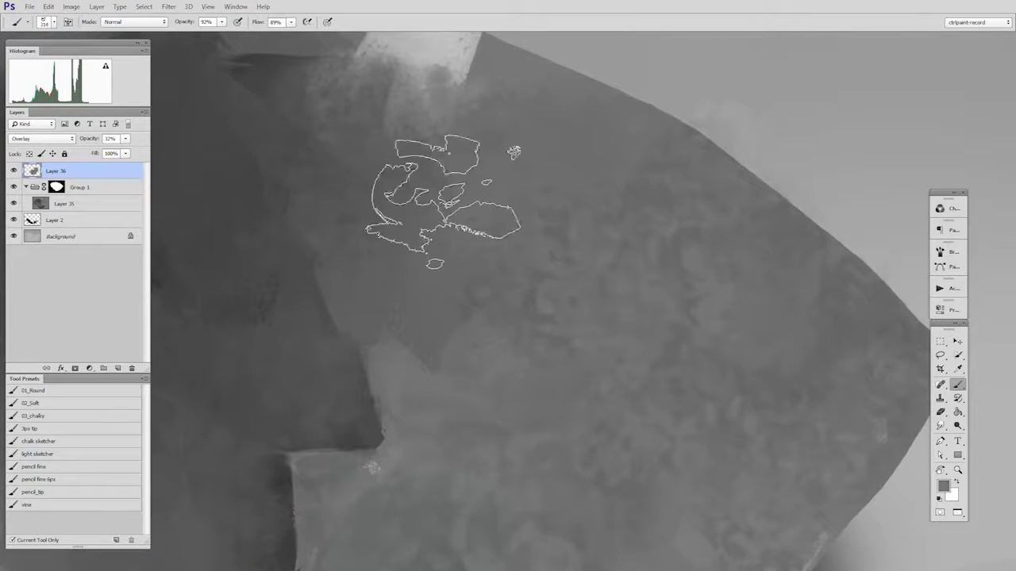
- Extend the mottled brush texture across the dark left face of the rock
key("z")
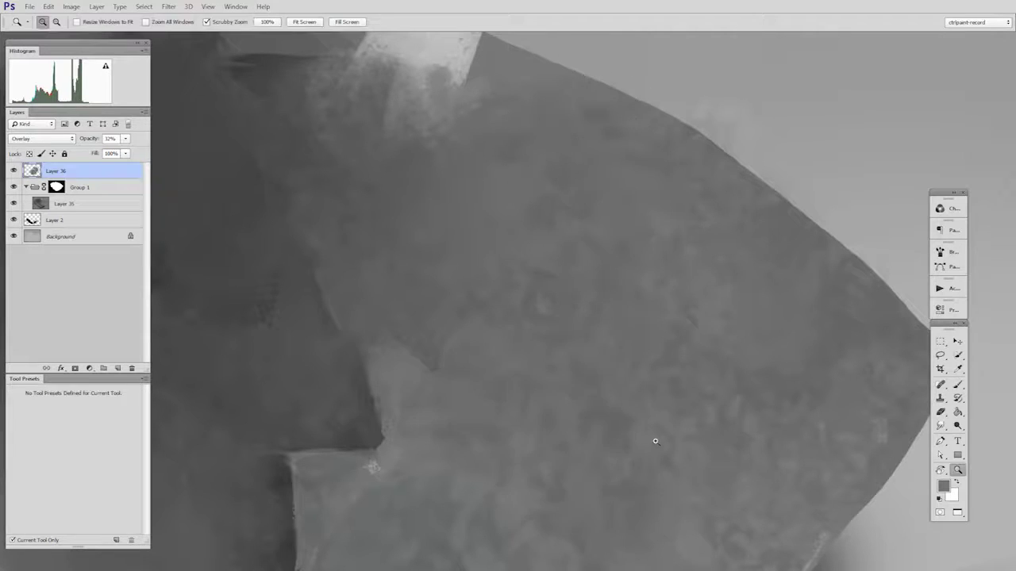
left_click_drag(655, 441, 617, 438)
left_click_drag(546, 350, 752, 278)
right_click(541, 388)
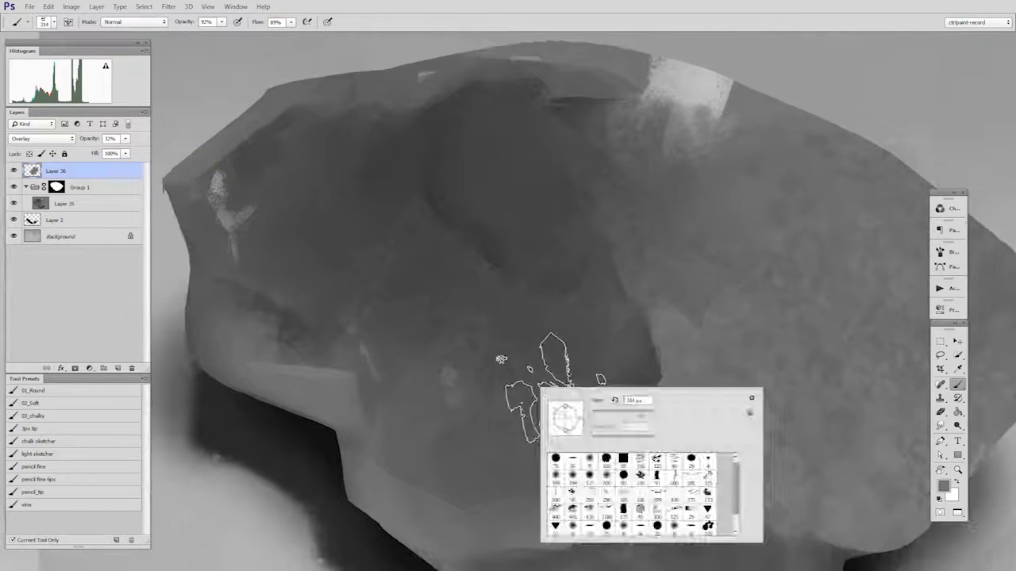
mouse_move(432, 395)
left_mouse_down()
mouse_move(453, 341)
mouse_move(279, 215)
mouse_move(393, 413)
mouse_move(462, 460)
left_mouse_up()
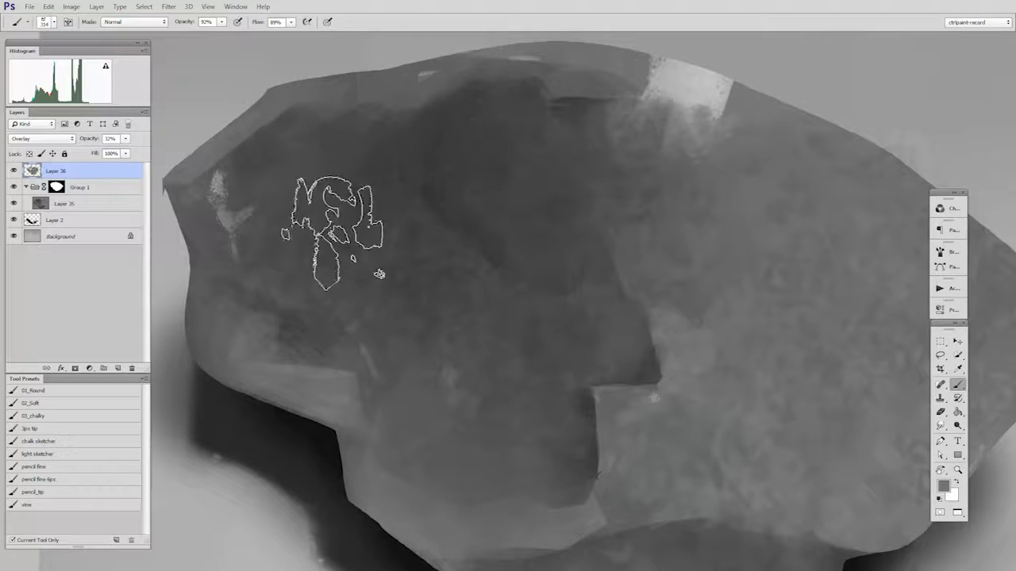
- Move the mottled texture layer into Group 1 so the rock's mask clips it
left_click_drag(333, 251, 561, 297)
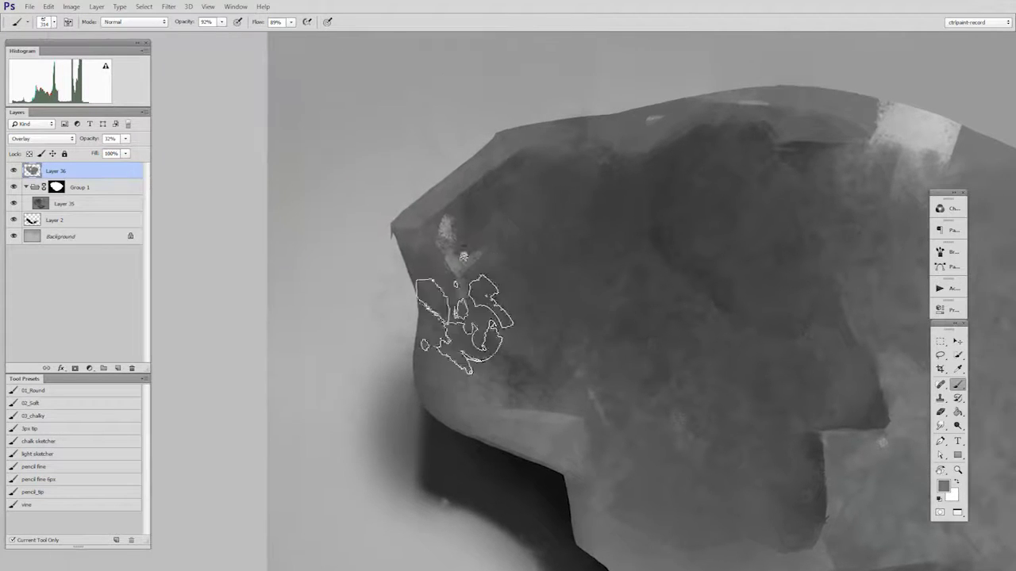
scroll(463, 257, "up", 1)
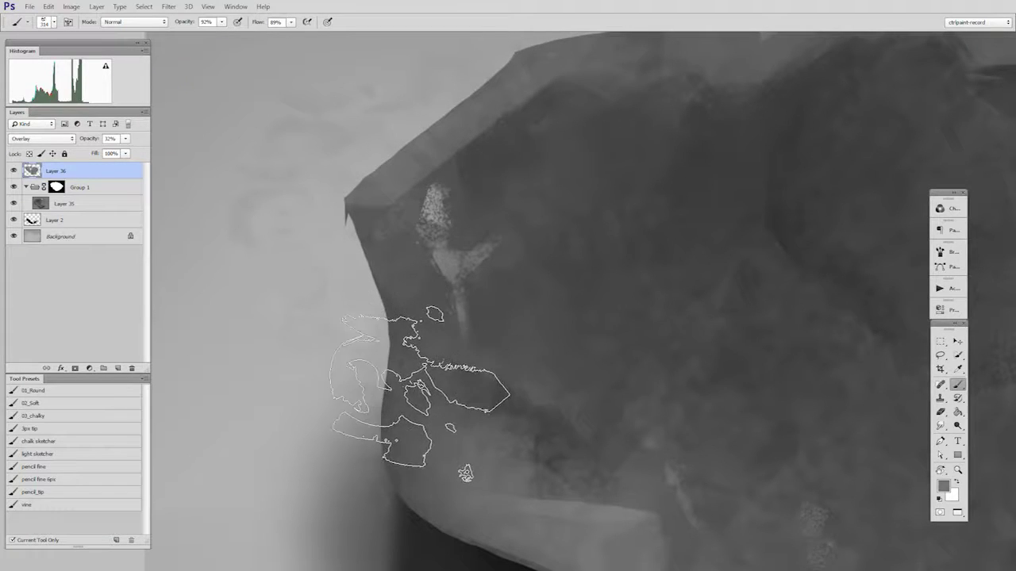
left_click_drag(77, 173, 79, 194)
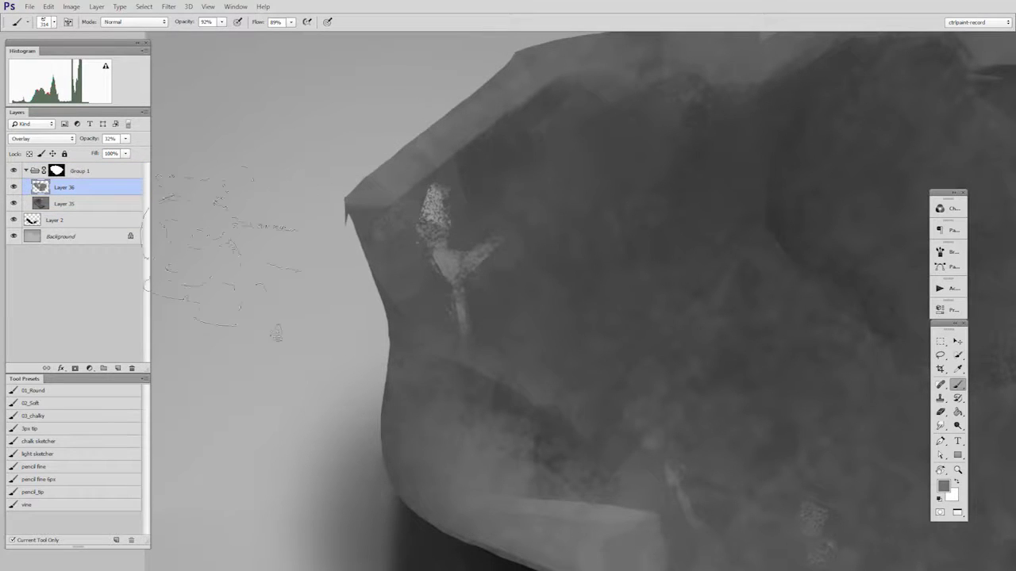
- Paint more mottled texture over the rock's dark face and onto its lower facets
mouse_move(780, 337)
left_mouse_down()
mouse_move(526, 422)
mouse_move(492, 445)
left_mouse_up()
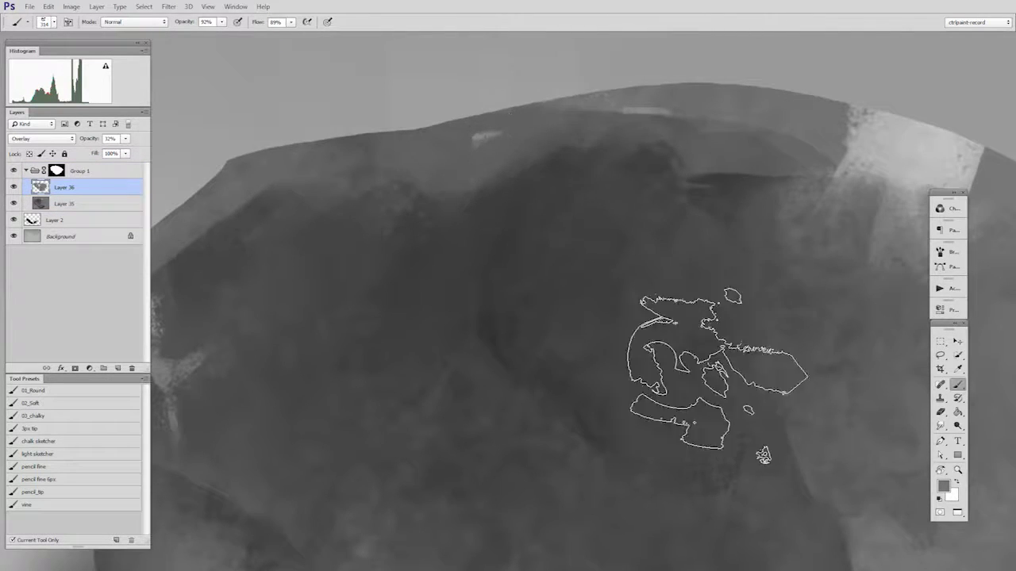
left_click_drag(672, 421, 569, 293)
left_click_drag(696, 376, 653, 375)
left_click_drag(689, 460, 546, 313)
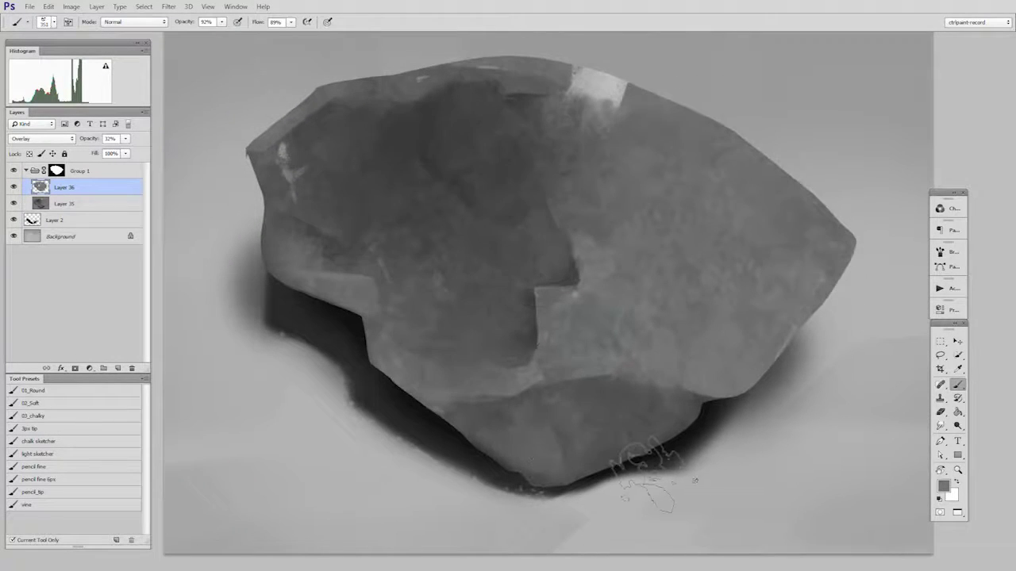
- Reduce the texture layer's opacity to 20% and soften parts of the texture with a large soft round eraser
left_click_drag(124, 138, 102, 151)
key("e")
right_click(703, 327)
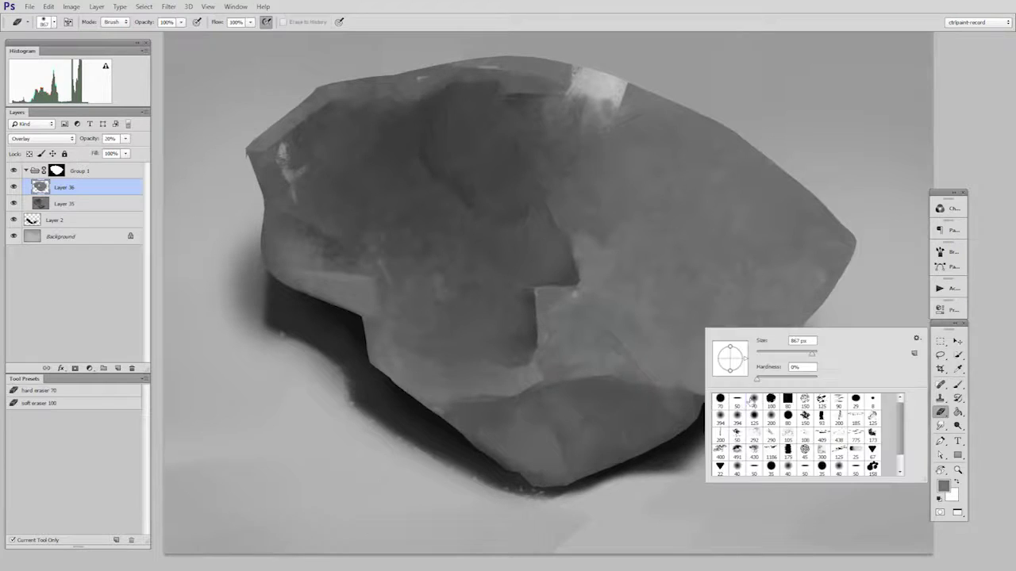
left_click(747, 403)
left_click(657, 490)
left_click_drag(678, 418, 725, 418)
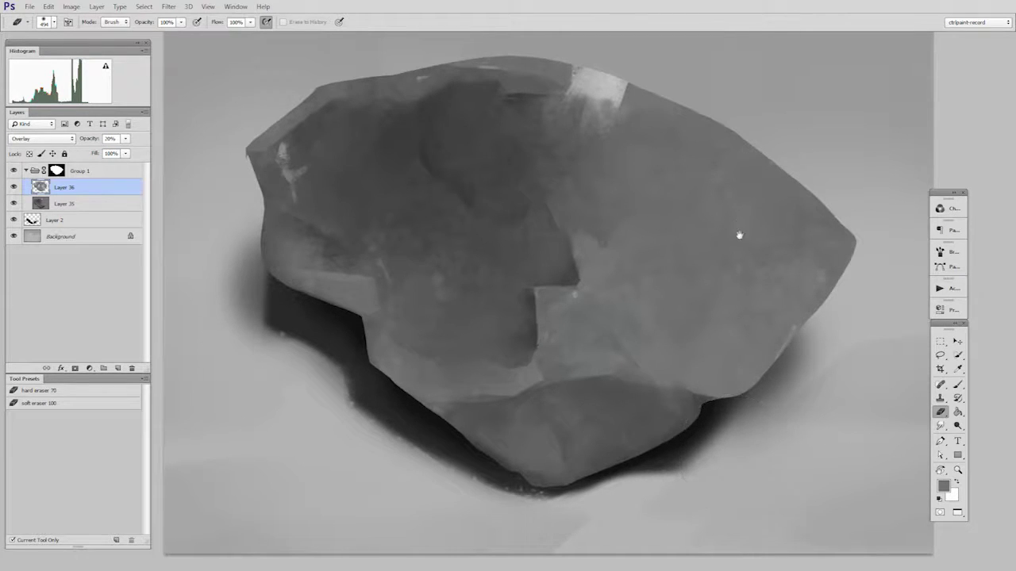
- Select Group 1's layer mask and pick the rough-edged 100 px brush for painting black
left_click_drag(739, 236, 652, 384)
mouse_move(627, 335)
left_mouse_down()
mouse_move(655, 326)
mouse_move(656, 291)
left_mouse_up()
key("e")
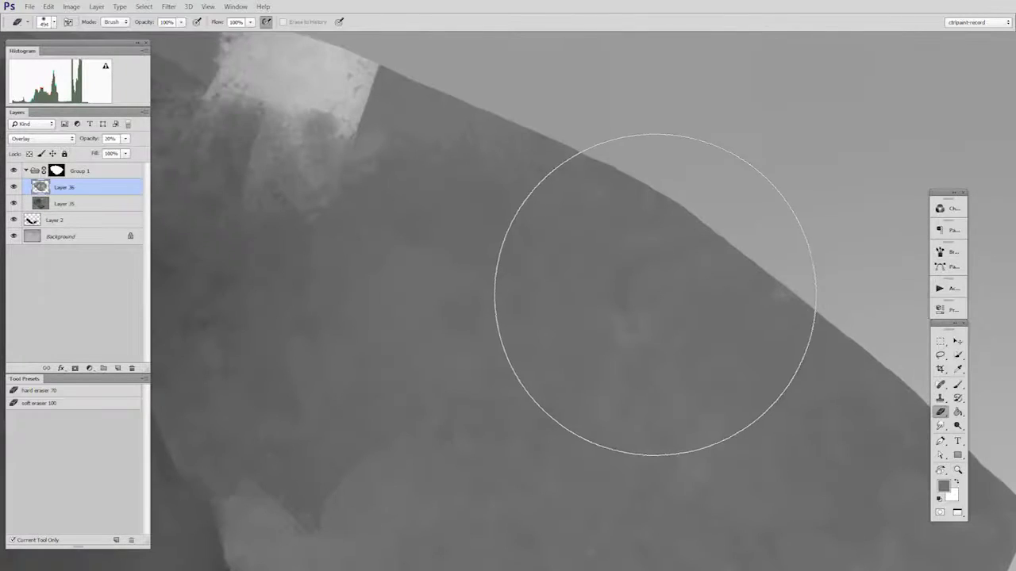
left_click(59, 172)
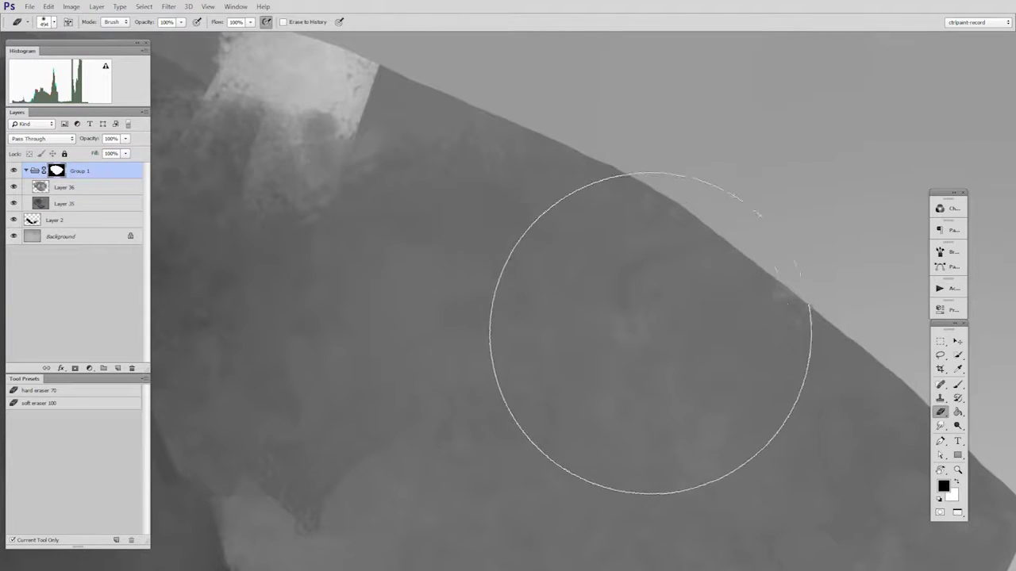
key("b")
right_click(613, 394)
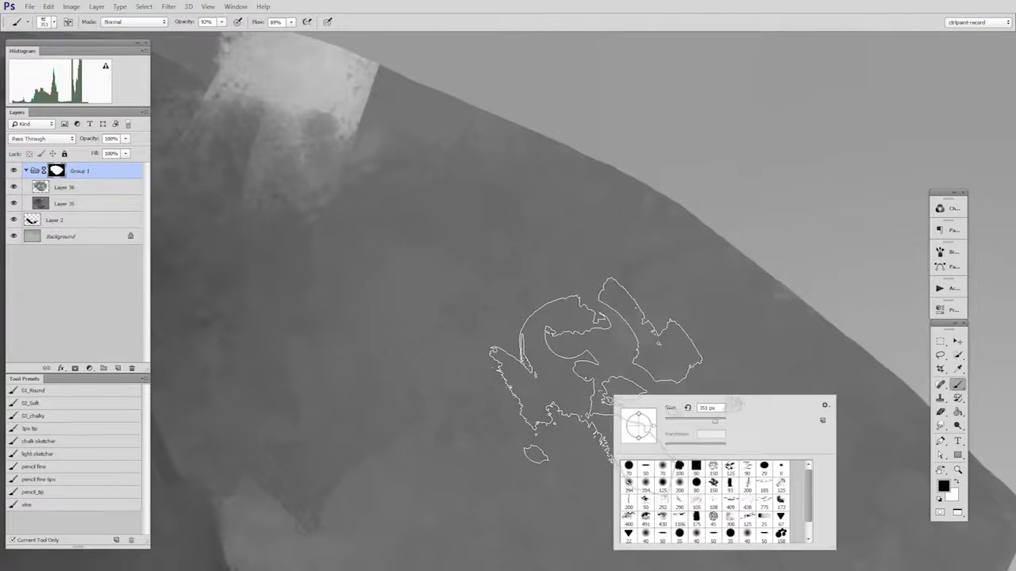
left_click(680, 467)
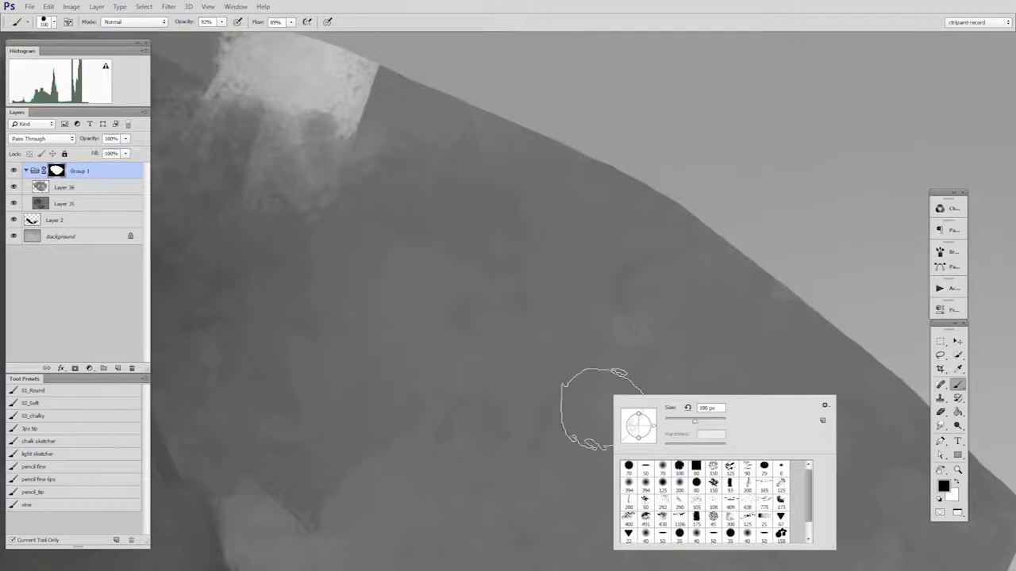
- Rotate the view and paint black on the mask with a 30 px brush to roughen the rock's upper right edge
mouse_move(524, 345)
left_mouse_down()
mouse_move(503, 386)
mouse_move(499, 479)
left_mouse_up()
key("r")
left_click_drag(562, 508, 650, 407)
key("z")
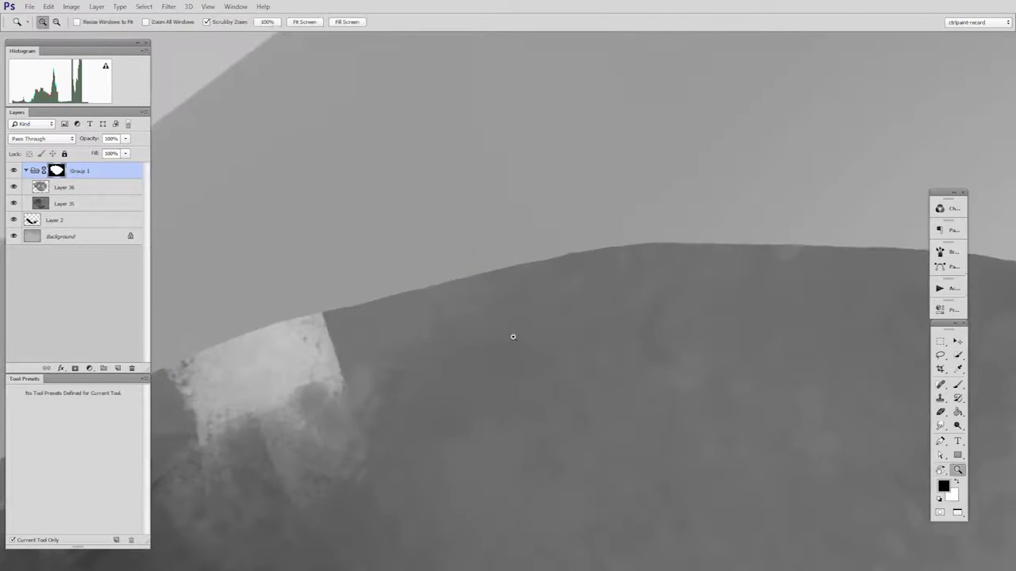
mouse_move(513, 335)
left_mouse_down()
mouse_move(527, 329)
mouse_move(566, 383)
mouse_move(527, 395)
left_mouse_up()
key("b")
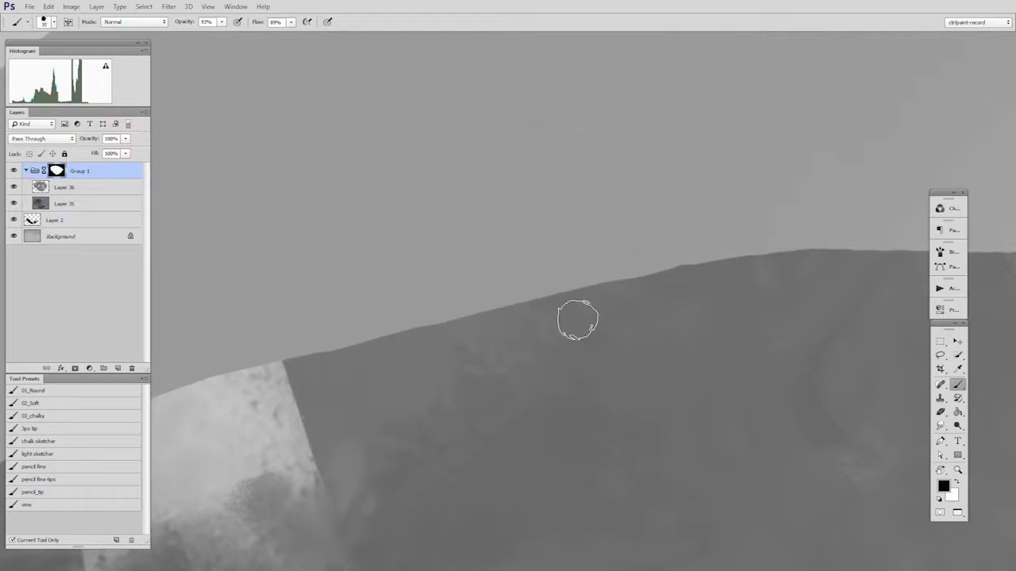
left_click_drag(396, 322, 635, 262)
mouse_move(748, 242)
left_mouse_down()
mouse_move(660, 251)
mouse_move(862, 236)
left_mouse_up()
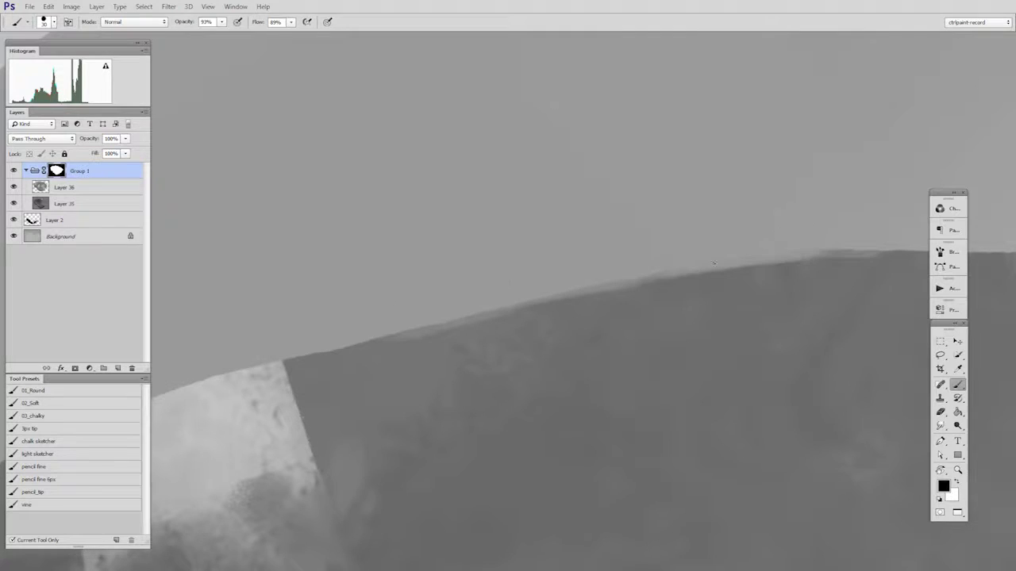
mouse_move(415, 321)
left_mouse_down()
mouse_move(637, 271)
mouse_move(448, 308)
left_mouse_up()
mouse_move(592, 276)
left_mouse_down()
mouse_move(403, 322)
mouse_move(552, 289)
left_mouse_up()
- Continue painting black on the mask past the bright highlight and around the rock's upper left edge
left_click_drag(504, 340, 738, 244)
left_click_drag(403, 293, 624, 254)
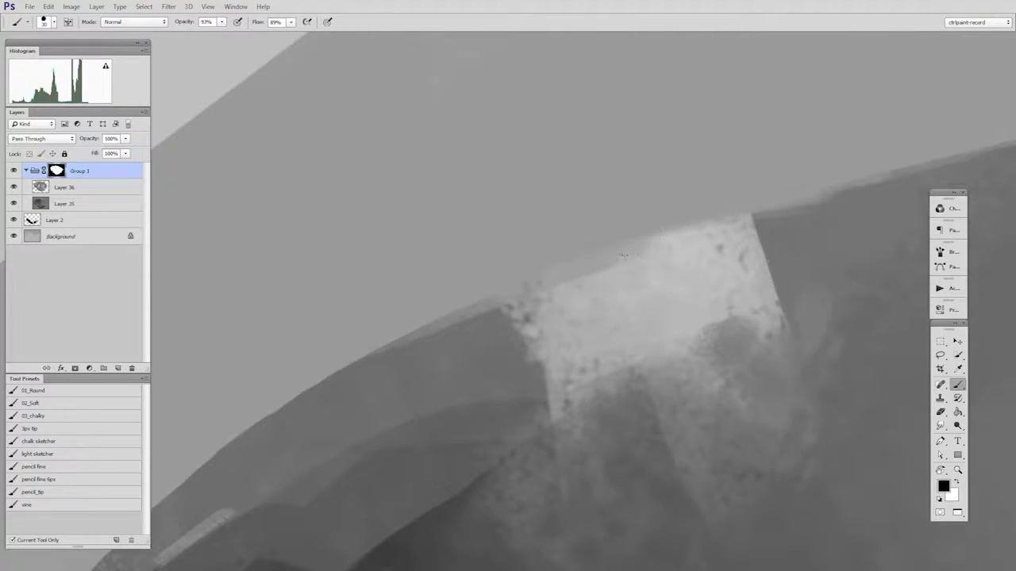
left_click_drag(698, 298, 635, 318)
left_click_drag(644, 412, 685, 239)
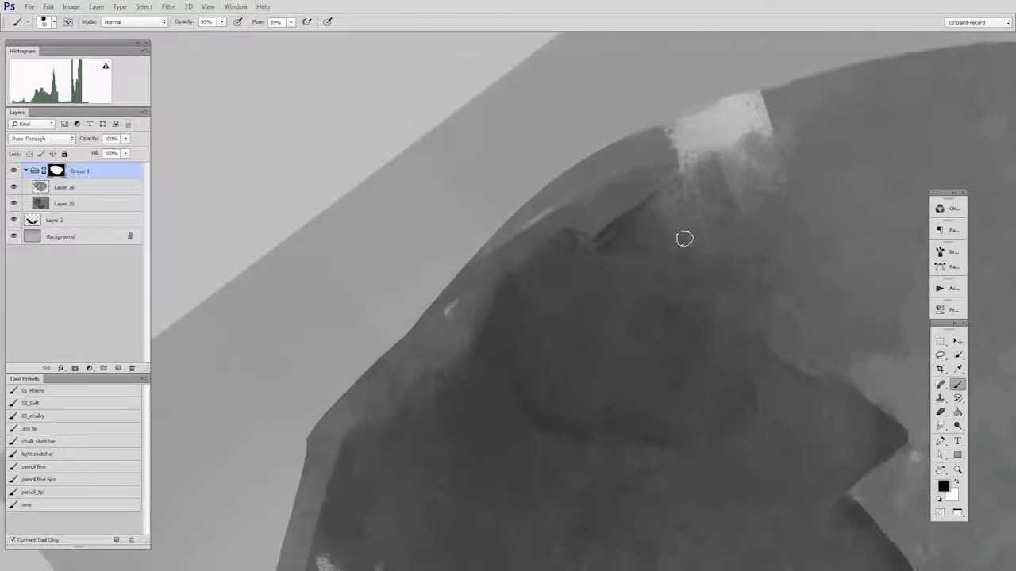
mouse_move(517, 202)
left_mouse_down()
mouse_move(456, 246)
mouse_move(623, 125)
mouse_move(510, 210)
left_mouse_up()
mouse_move(474, 249)
left_mouse_down()
mouse_move(313, 413)
mouse_move(286, 487)
mouse_move(384, 354)
mouse_move(458, 277)
left_mouse_up()
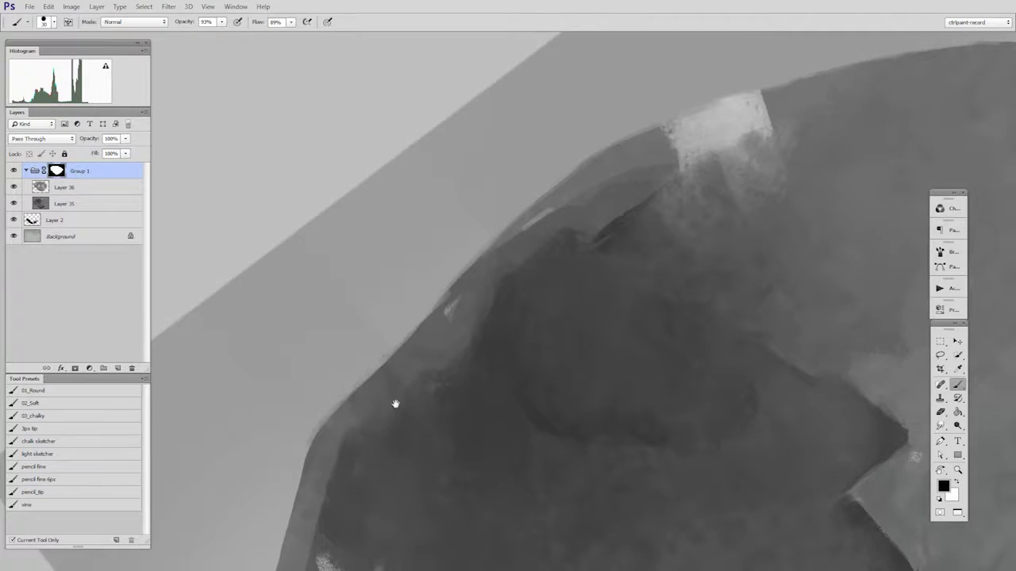
left_click_drag(394, 404, 527, 213)
mouse_move(435, 239)
left_mouse_down()
mouse_move(404, 346)
mouse_move(398, 421)
mouse_move(413, 429)
mouse_move(396, 401)
left_mouse_up()
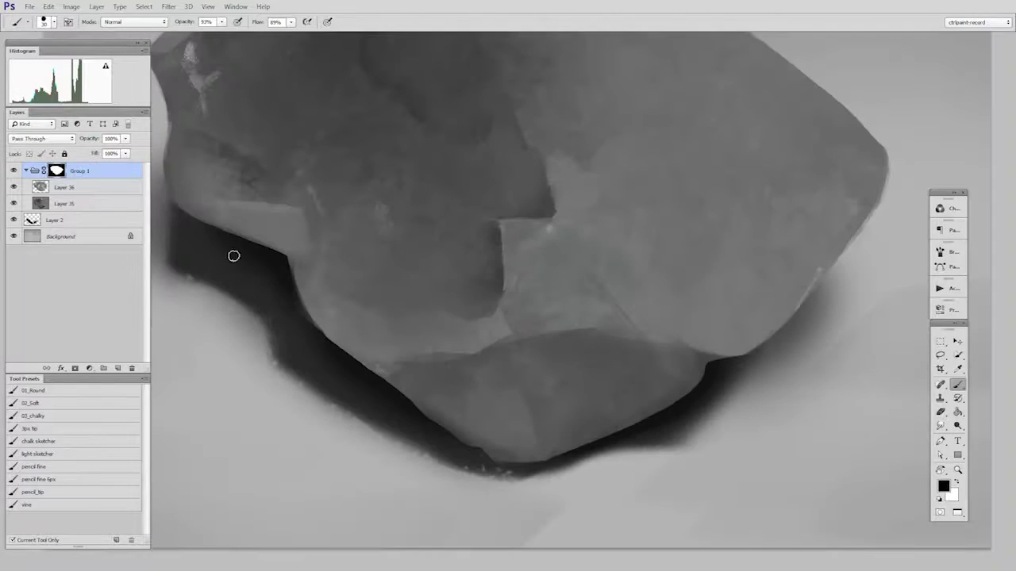
- Try to restore the rock's lower right edge by painting white on the group mask
key("x")
left_click_drag(713, 362, 768, 342)
key("ctrl+z")
key("x")
key("ctrl+minus")
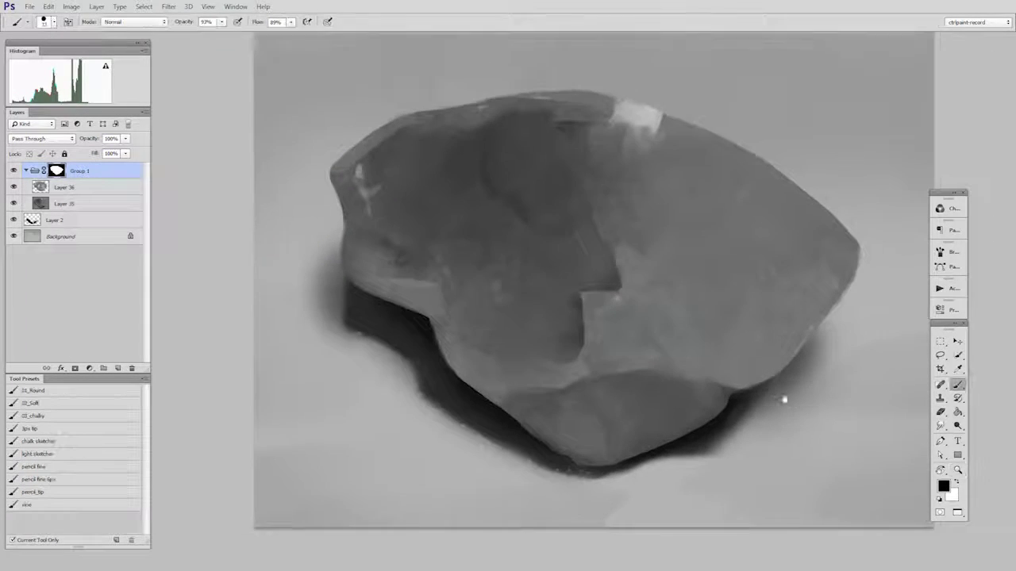
left_click_drag(785, 399, 727, 409)
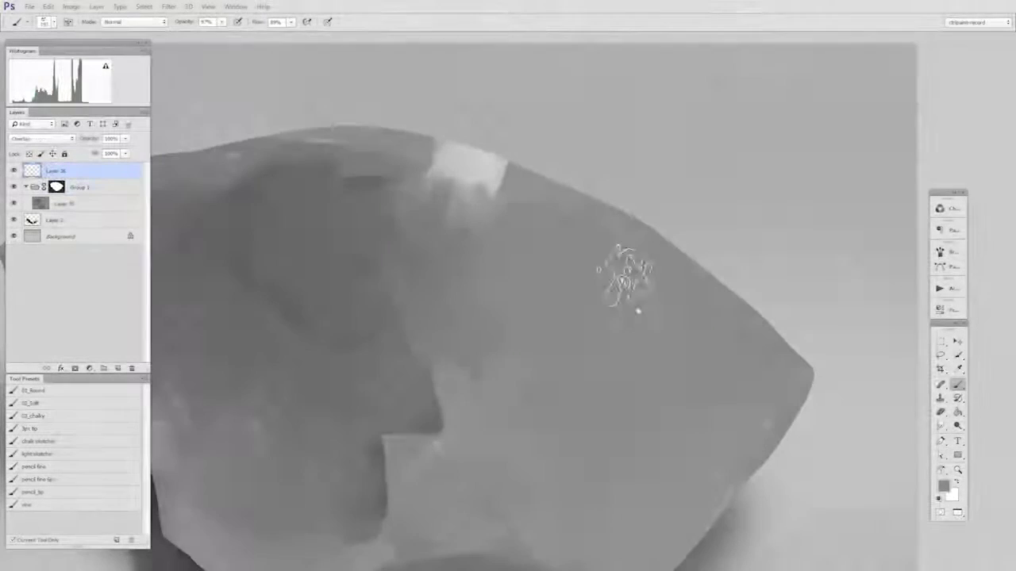
mouse_move(635, 207)
left_mouse_down()
mouse_move(615, 129)
mouse_move(633, 224)
mouse_move(700, 220)
mouse_move(718, 203)
mouse_move(627, 246)
mouse_move(675, 317)
left_mouse_up()
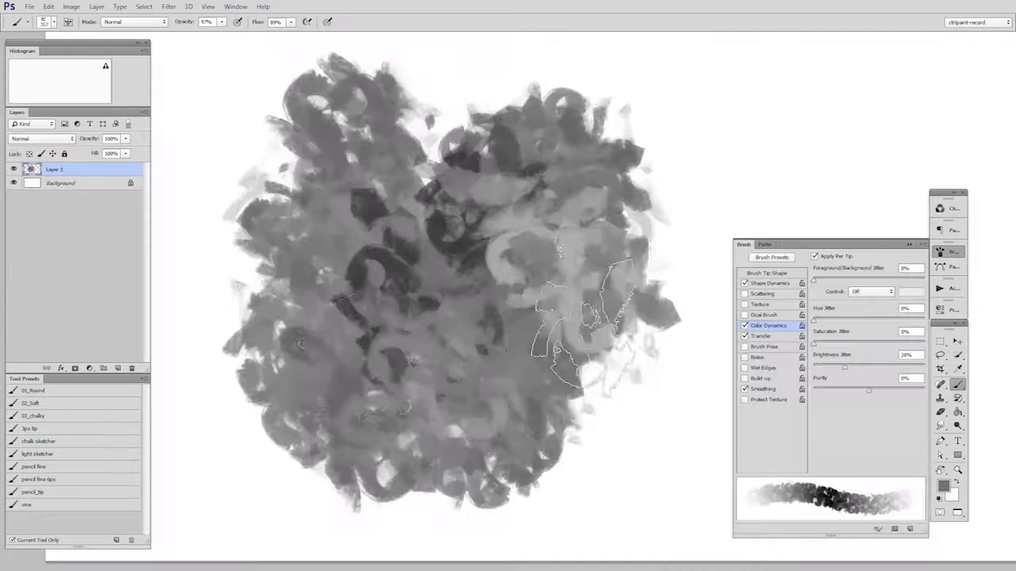
mouse_move(556, 341)
left_mouse_down()
mouse_move(295, 340)
mouse_move(421, 373)
left_mouse_up()
mouse_move(444, 238)
left_mouse_down()
mouse_move(566, 318)
mouse_move(420, 290)
mouse_move(483, 176)
mouse_move(340, 318)
mouse_move(283, 261)
mouse_move(545, 182)
left_mouse_up()
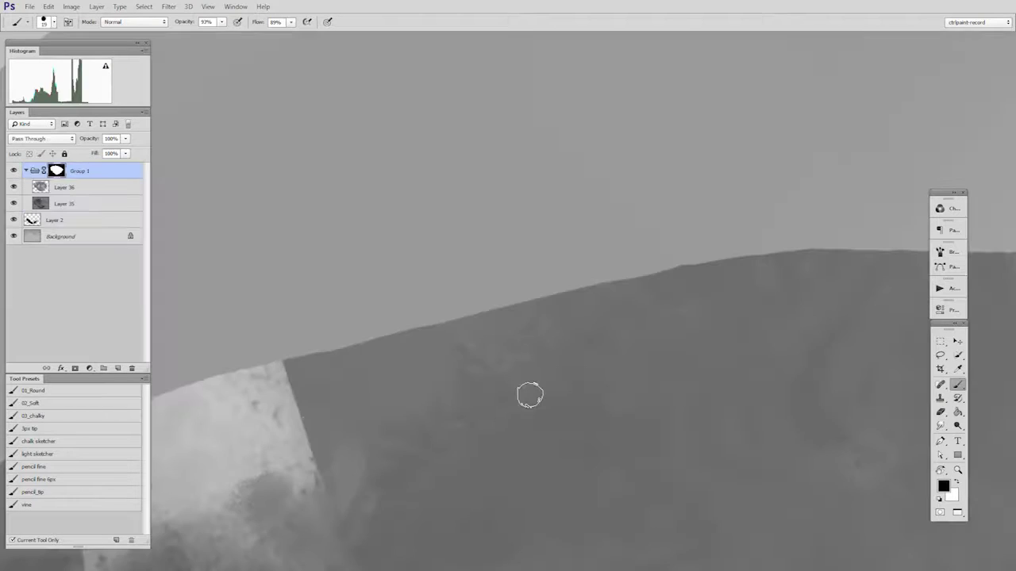
key("bracketright")
key("bracketright")
key("bracketright")
mouse_move(397, 319)
left_mouse_down()
mouse_move(607, 270)
mouse_move(639, 280)
mouse_move(825, 252)
mouse_move(758, 258)
left_mouse_up()
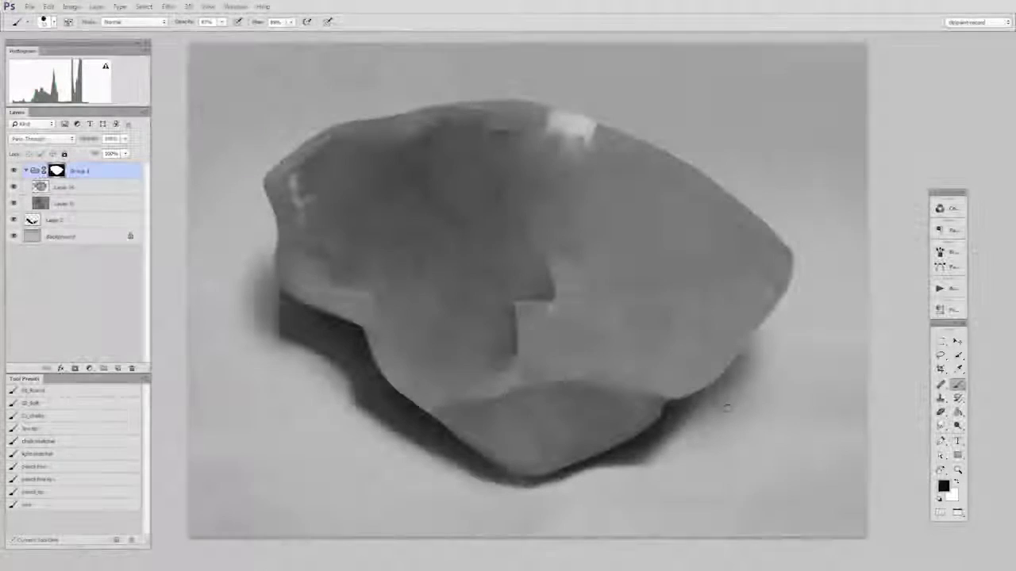